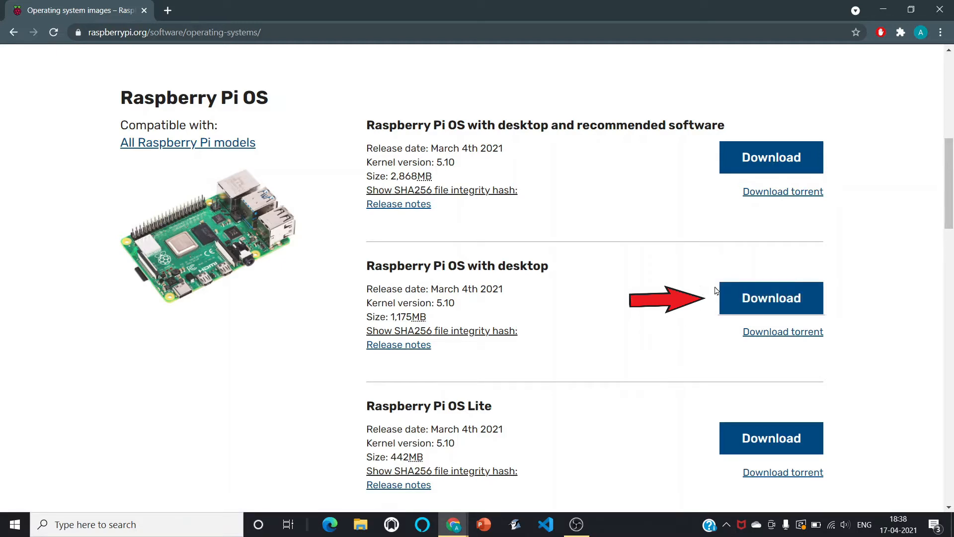
# Download the Raspberry Pi OS with desktop image from the operating systems page.
pyautogui.click(752, 301)
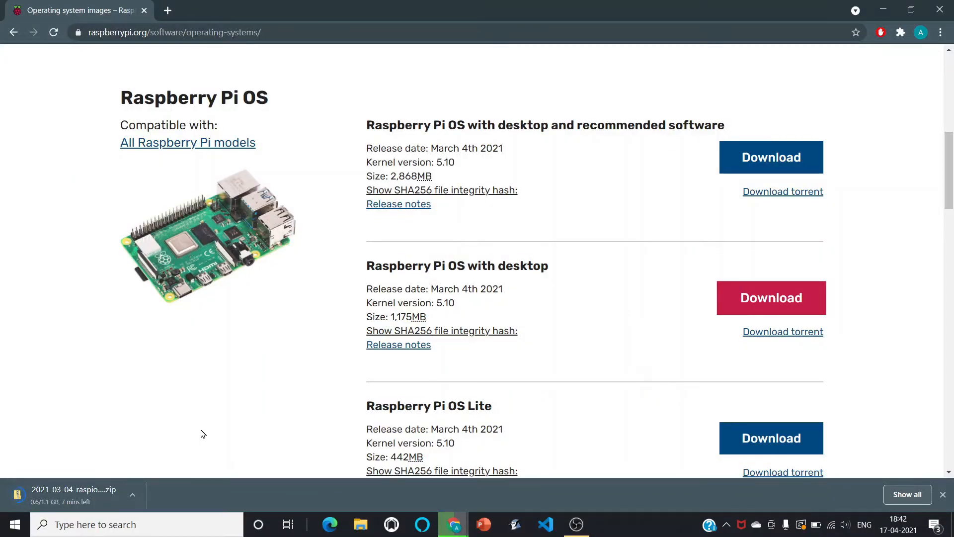
# In a new tab, search the web for balena etcher and open the balenaEtcher website.
pyautogui.hotkey('ctrl', 't')
pyautogui.write('bale')
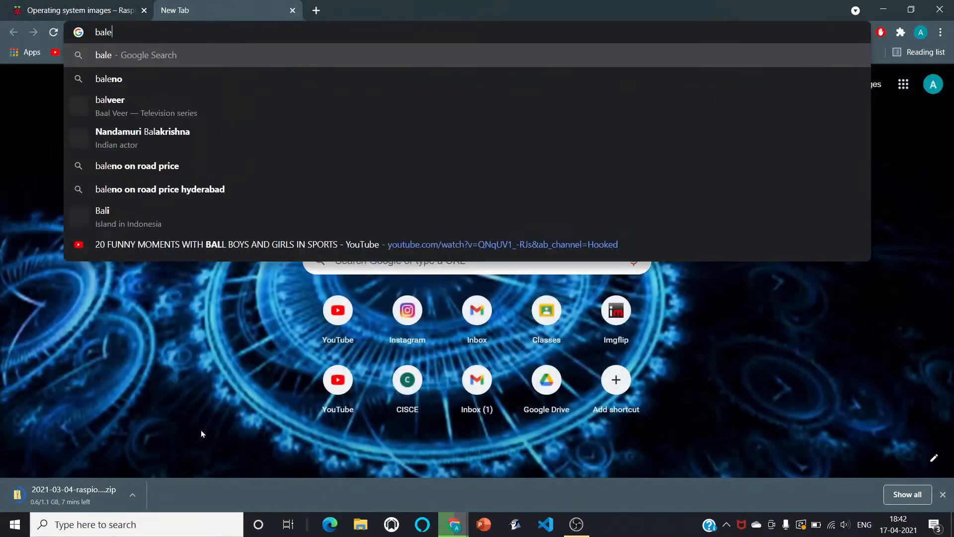
pyautogui.write('na etcher')
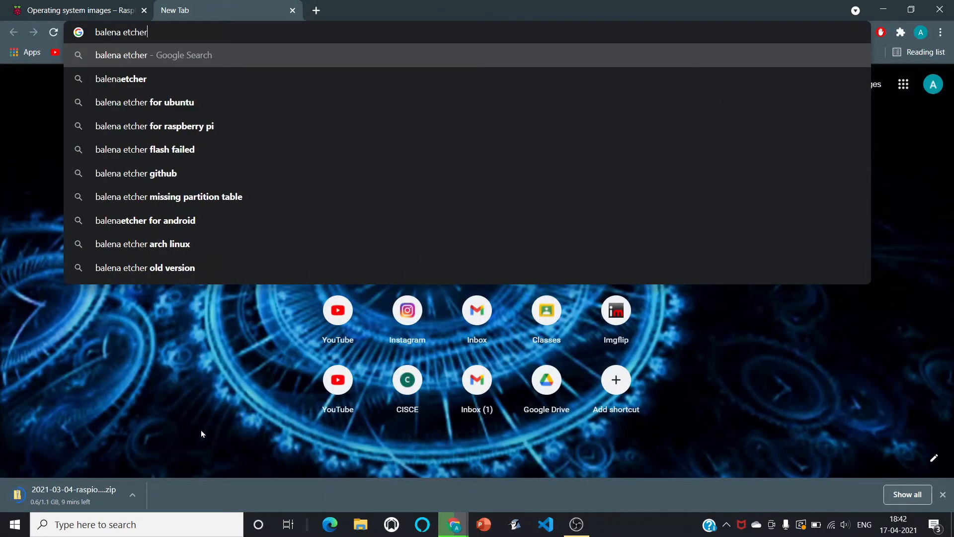
pyautogui.press('Return')
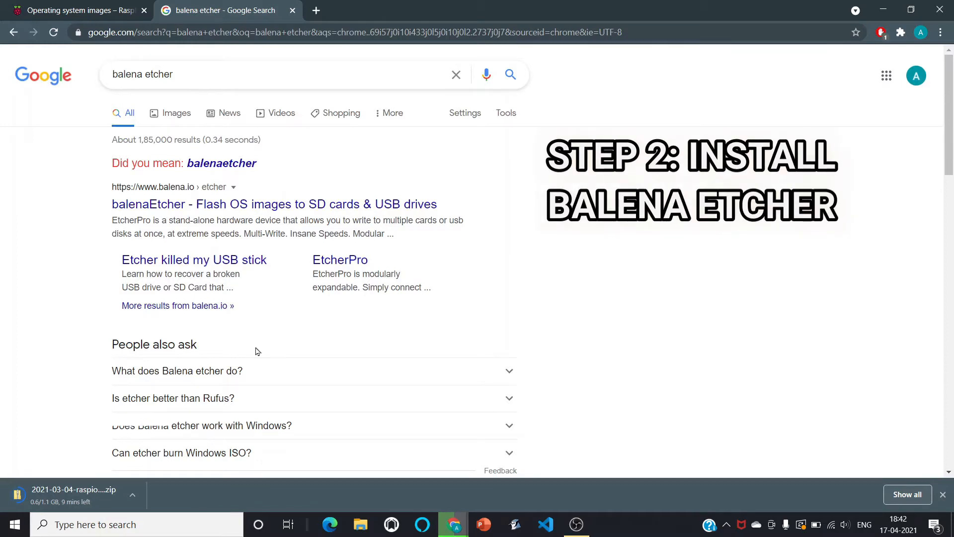
pyautogui.click(335, 207)
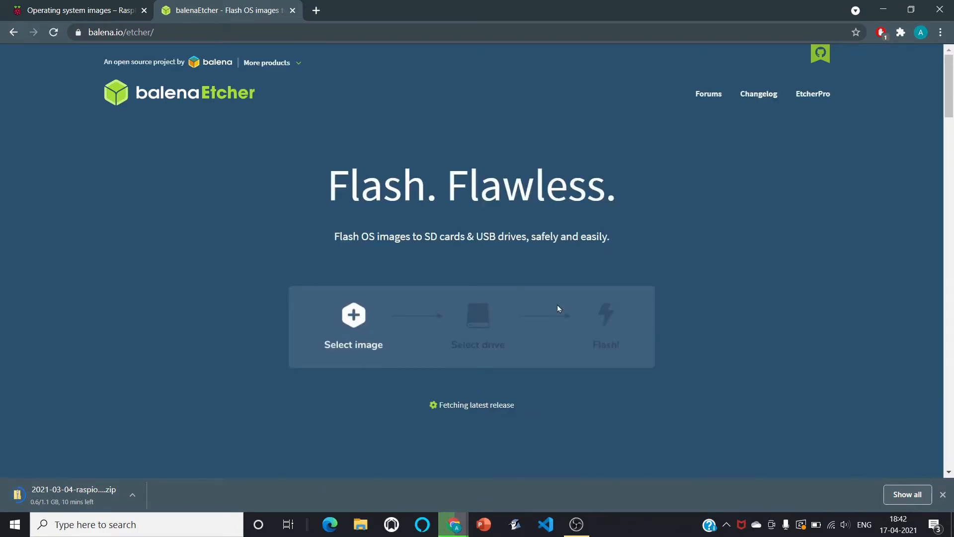
# Download the balenaEtcher installer for Windows (x86|x64).
pyautogui.scroll(-1, 536, 316)
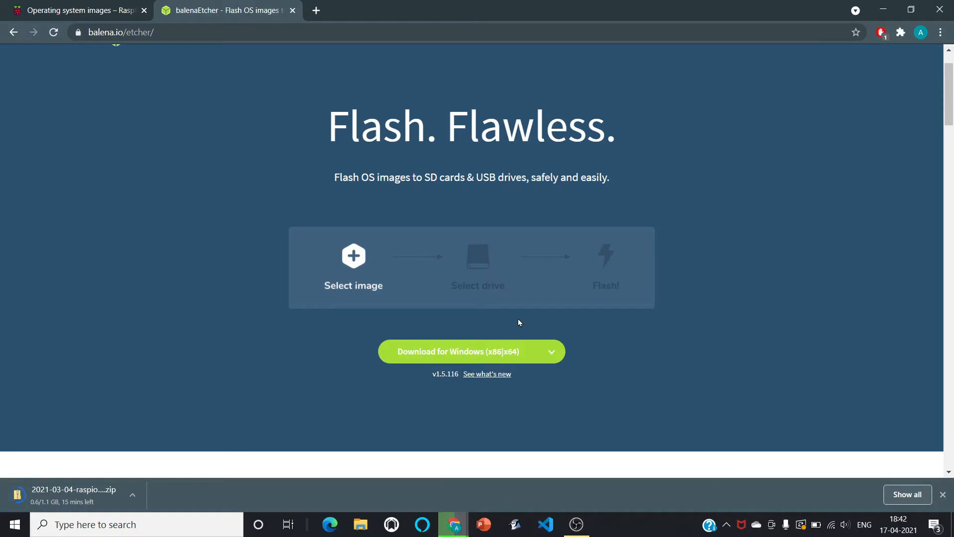
pyautogui.scroll(-1, 484, 348)
pyautogui.click(480, 348)
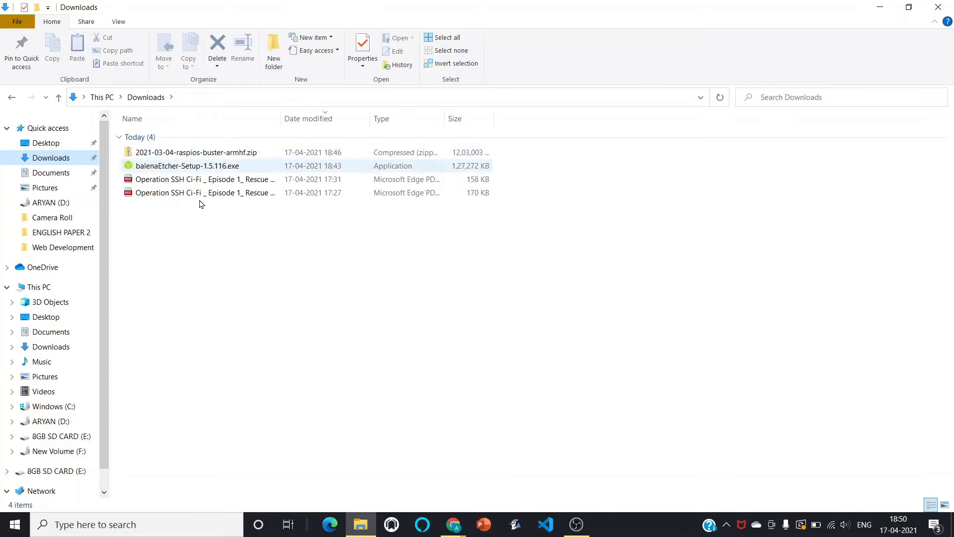
# Run balenaEtcher-Setup-1.5.116.exe from Downloads and accept the license agreement.
pyautogui.click(258, 168)
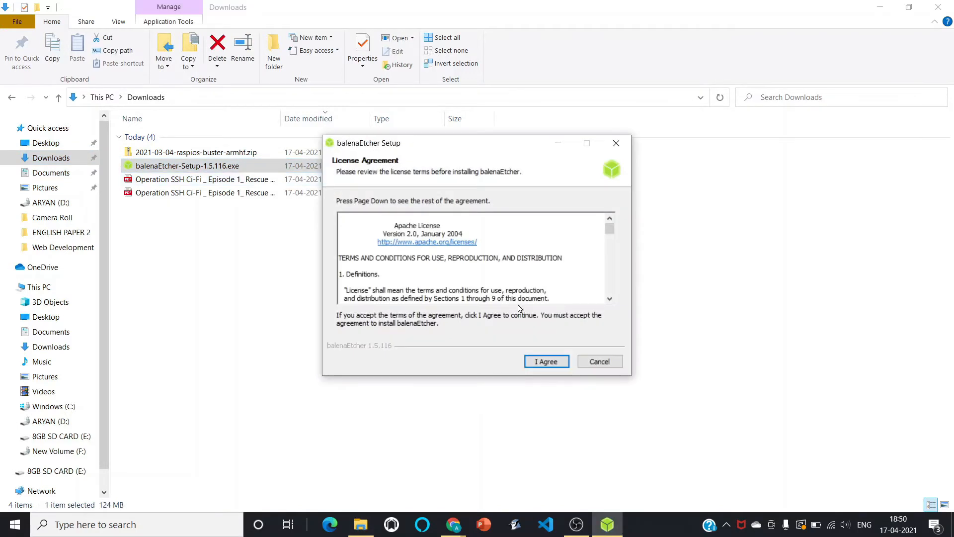
pyautogui.click(547, 361)
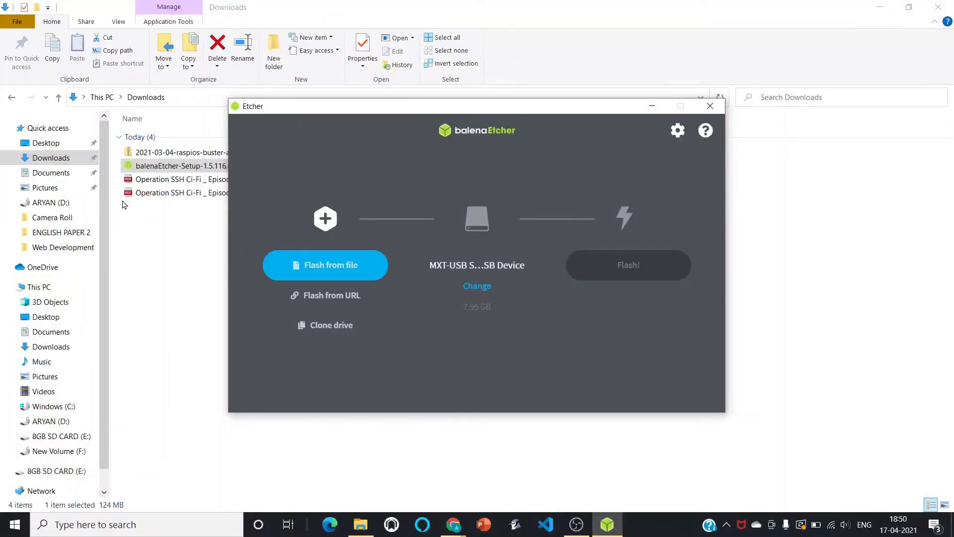
# Extract all contents of 2021-03-04-raspios-buster-armhf.zip into the Downloads folder.
pyautogui.click(177, 153)
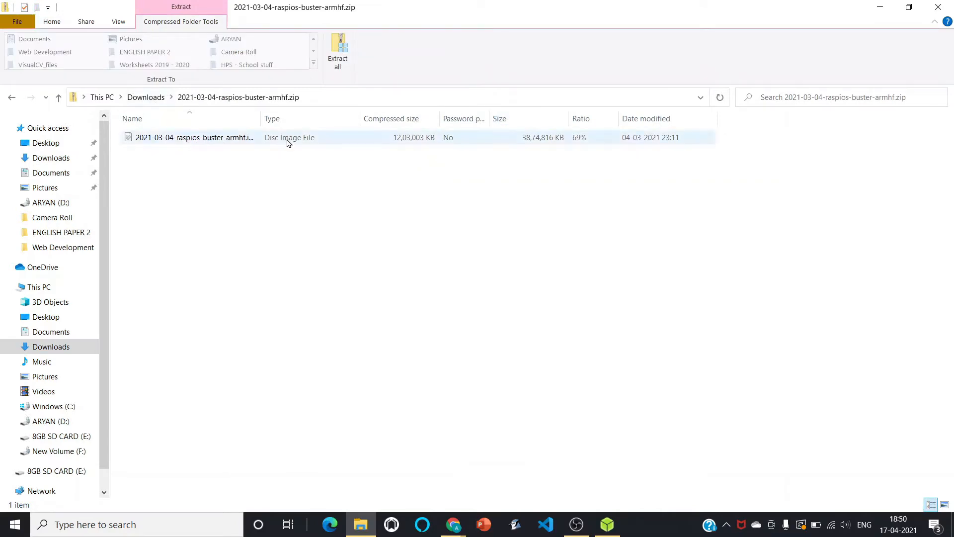
pyautogui.click(146, 97)
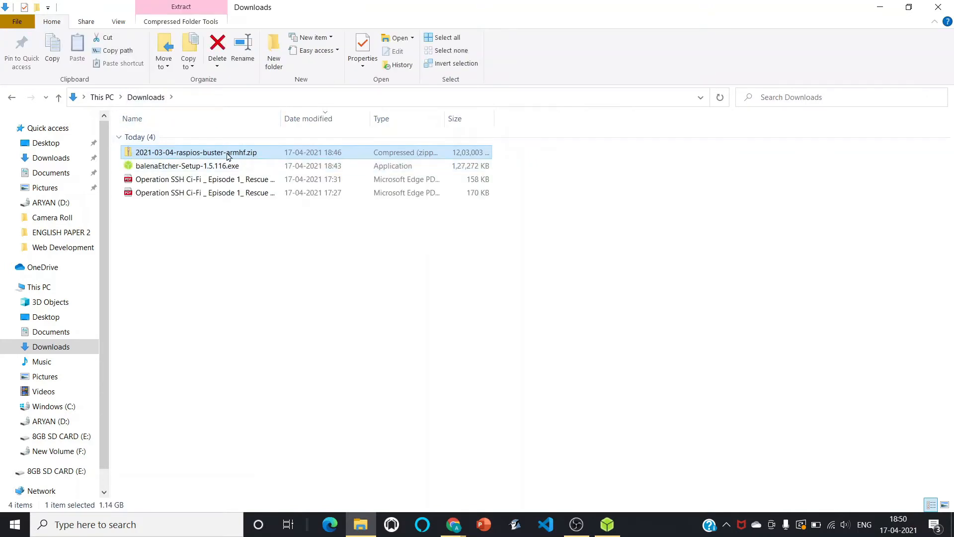
pyautogui.click(178, 22)
pyautogui.click(345, 63)
pyautogui.click(573, 388)
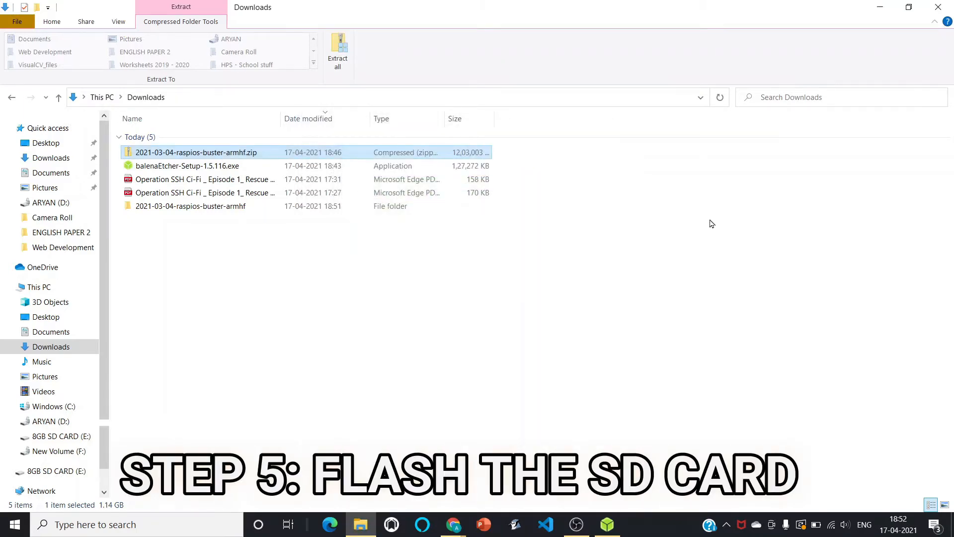
# In balenaEtcher, flash from file and choose 2021-03-04-raspios-buster-armhf.img from the extracted folder.
pyautogui.doubleClick(223, 207)
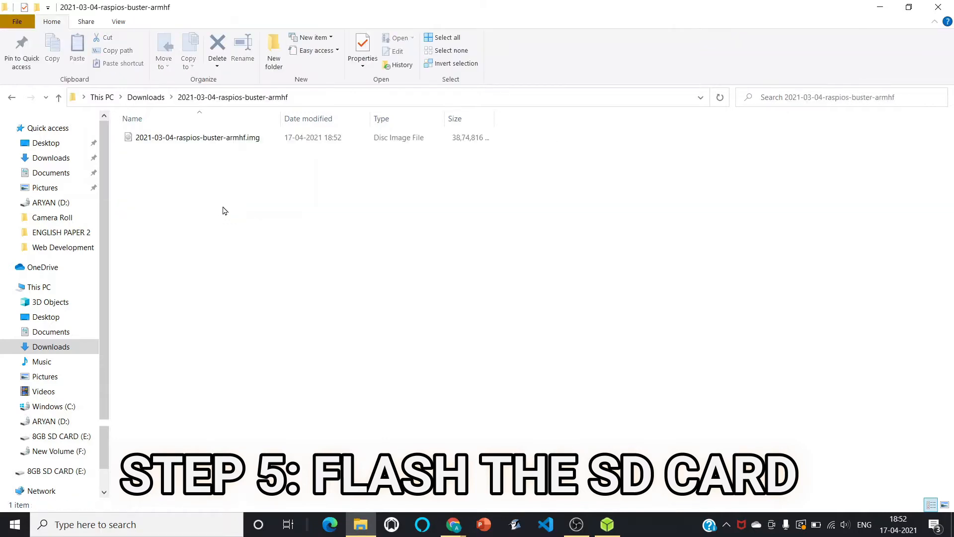
pyautogui.click(146, 97)
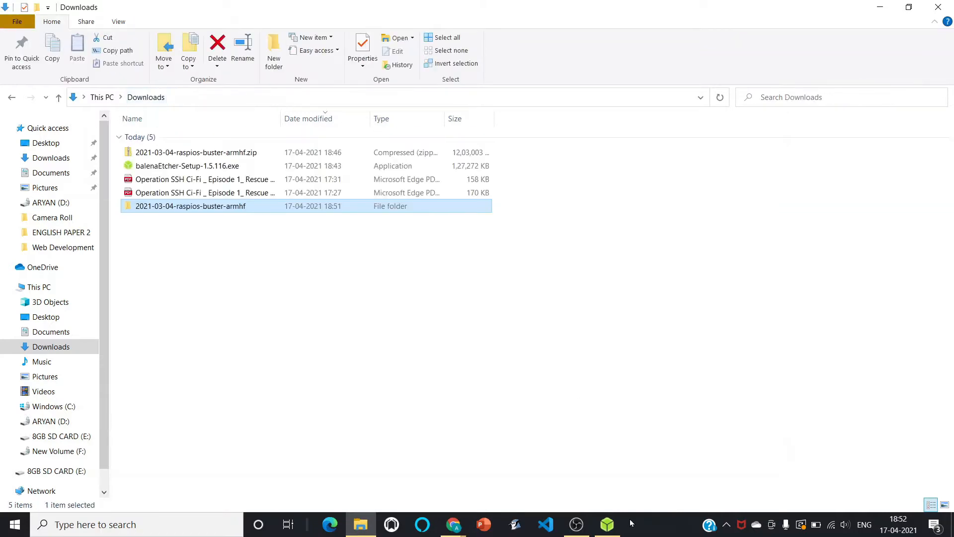
pyautogui.click(607, 524)
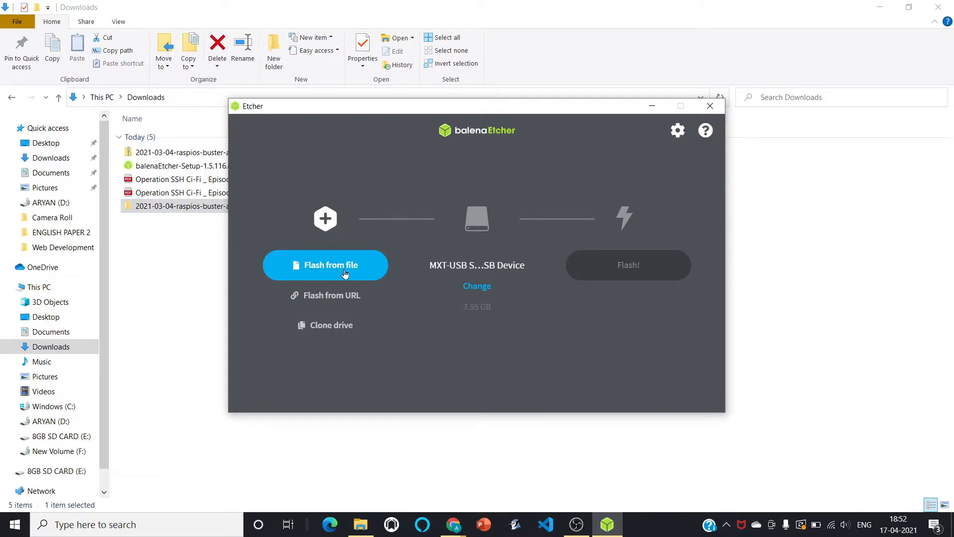
pyautogui.click(344, 272)
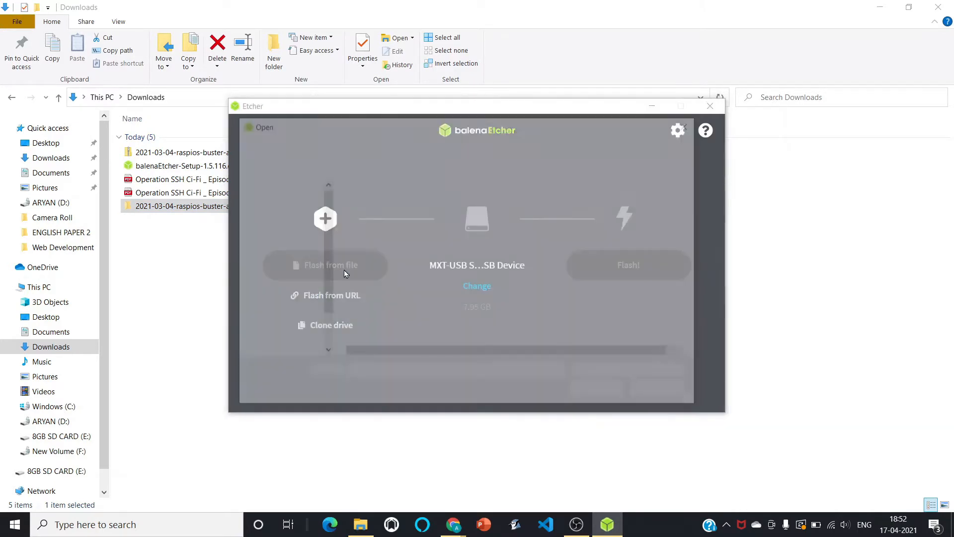
pyautogui.click(481, 205)
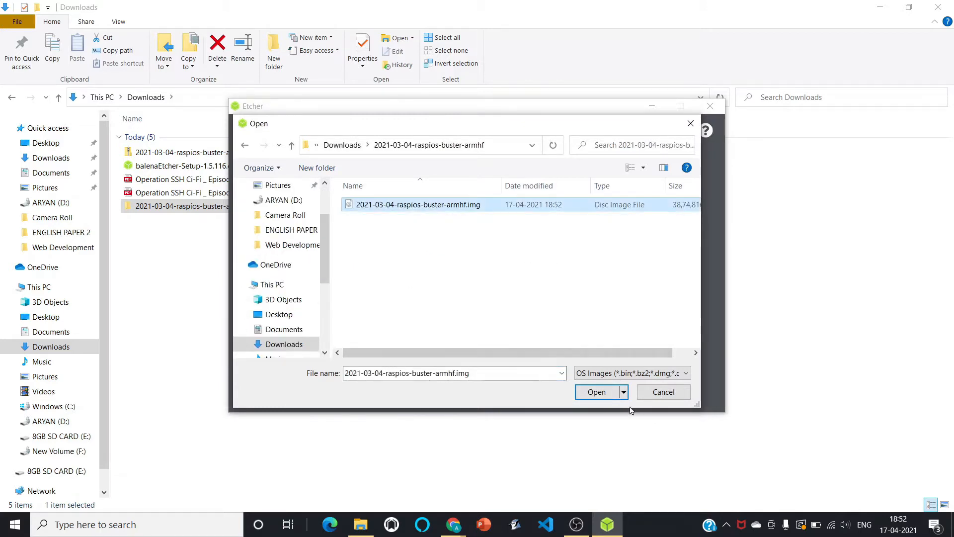
pyautogui.click(595, 392)
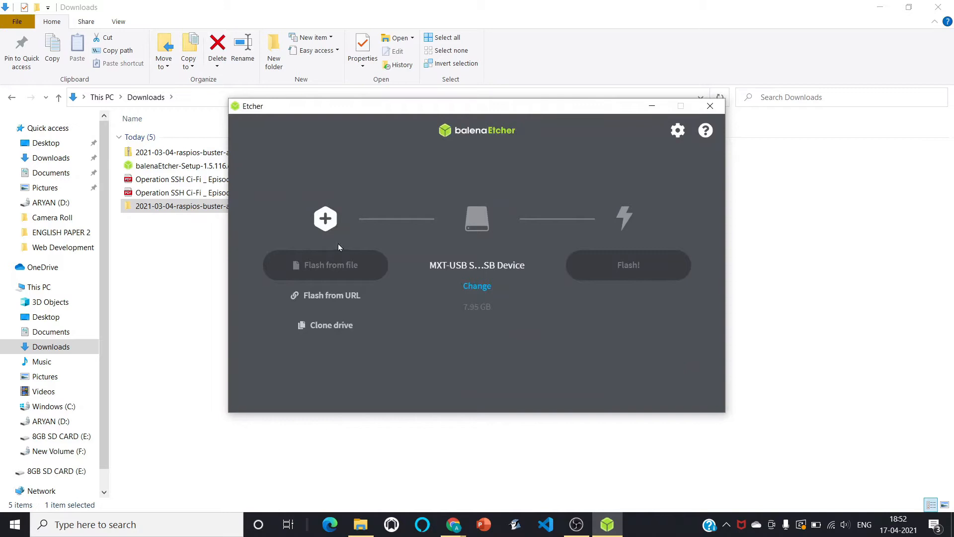
# Change the target and select the MXT-USB Storage Device USB Device (E:) as the drive.
pyautogui.click(487, 295)
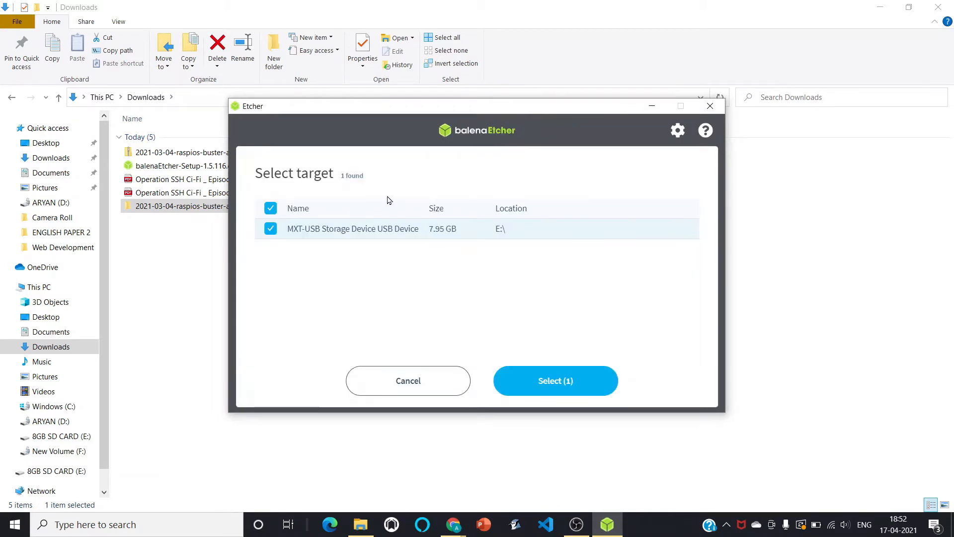
pyautogui.click(464, 228)
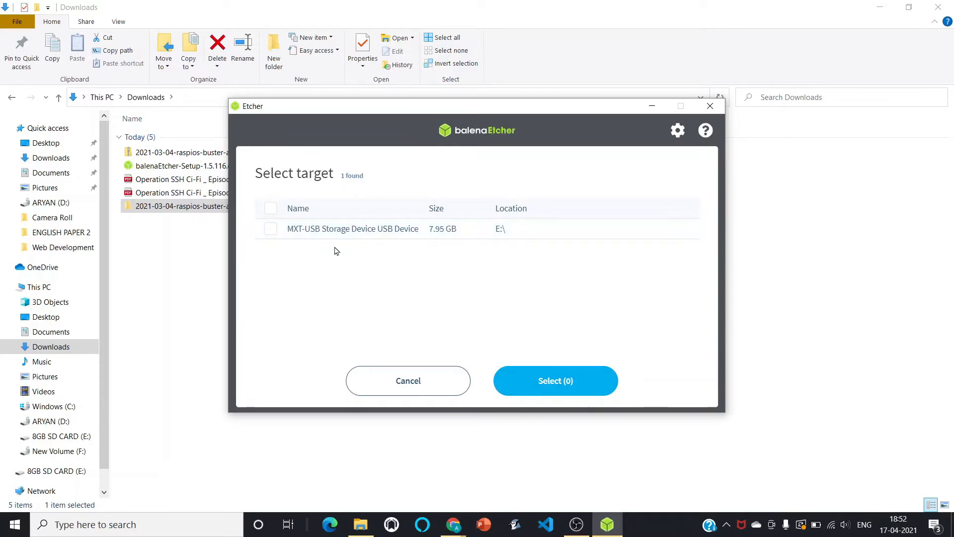
pyautogui.click(281, 233)
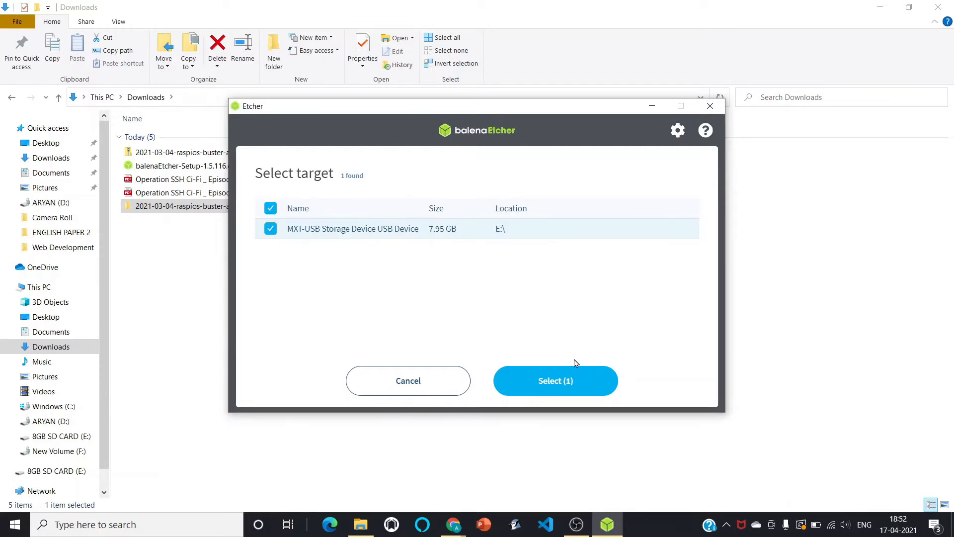
pyautogui.click(576, 394)
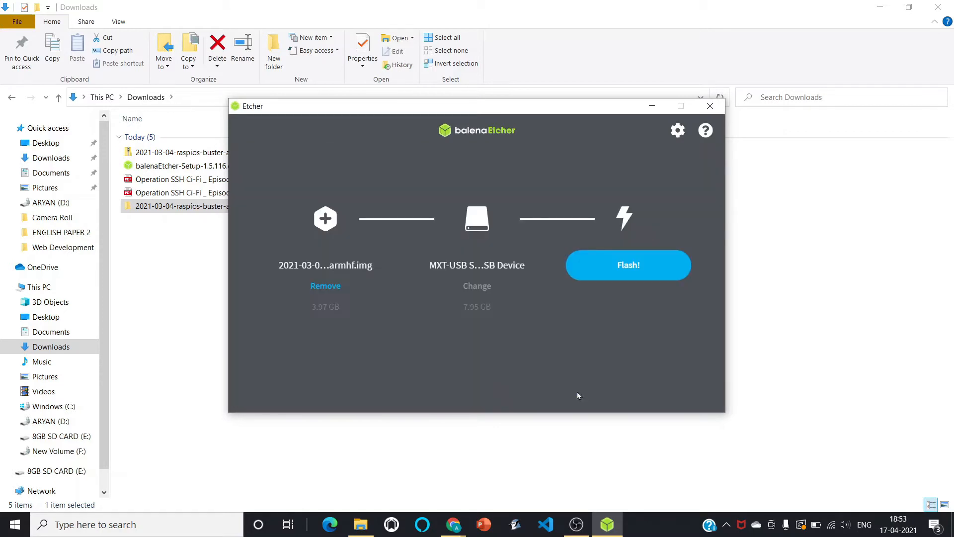
# Flash the Raspberry Pi OS image to the selected drive.
pyautogui.click(651, 274)
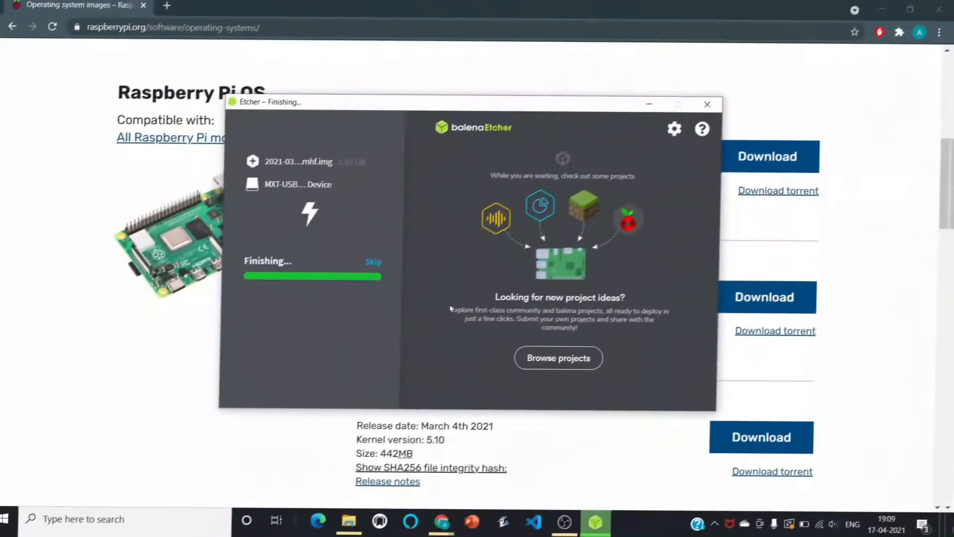
pyautogui.click(376, 264)
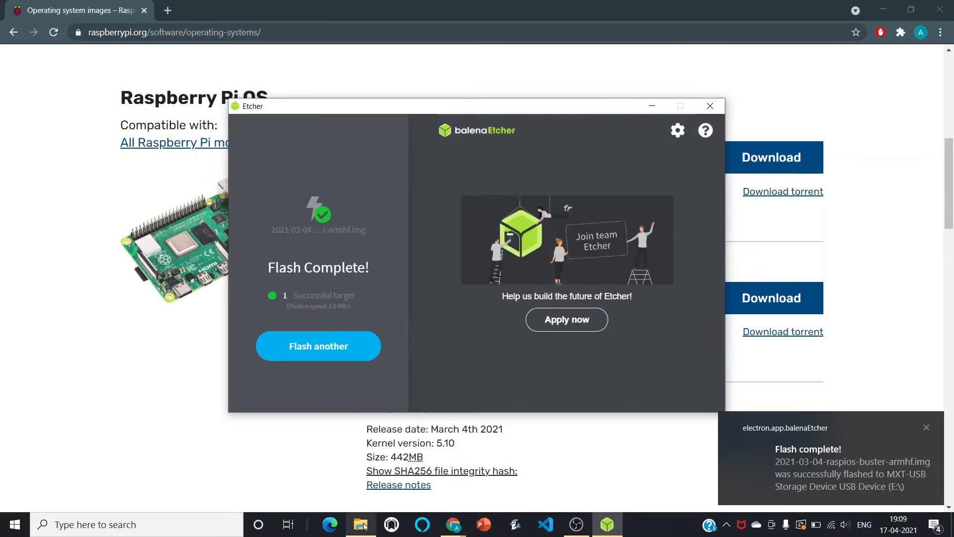
# Cancel the Windows prompt to format drive G: and close balenaEtcher.
pyautogui.moveTo(364, 526)
pyautogui.click(388, 477)
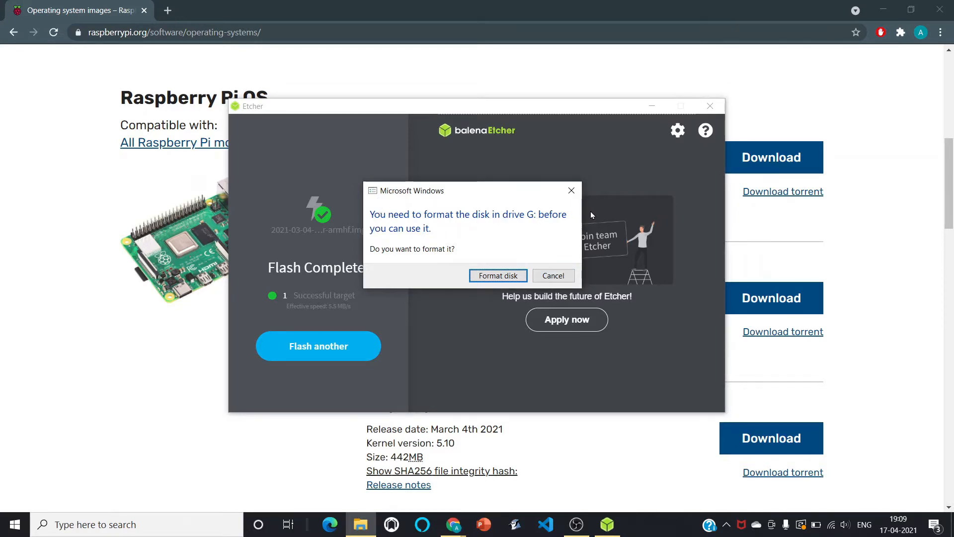
pyautogui.click(553, 276)
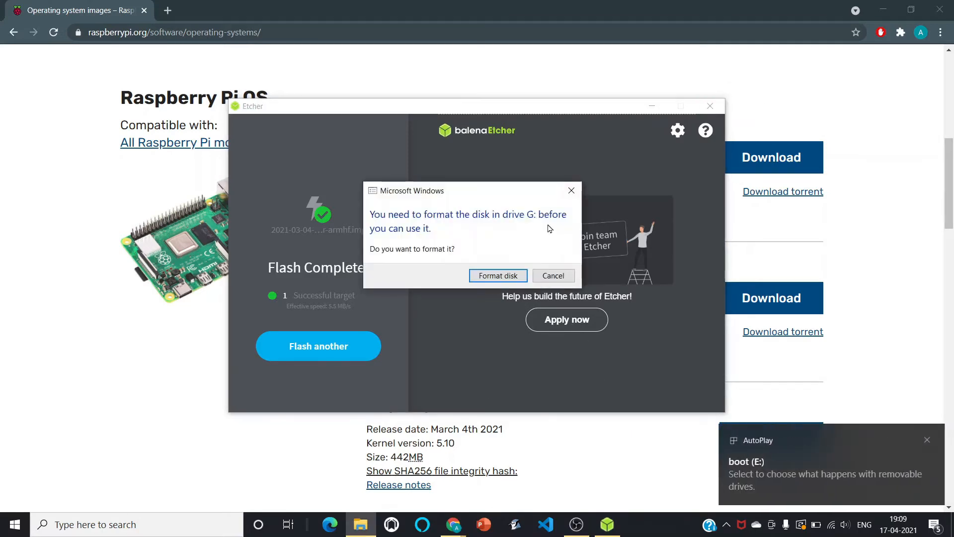
pyautogui.click(553, 276)
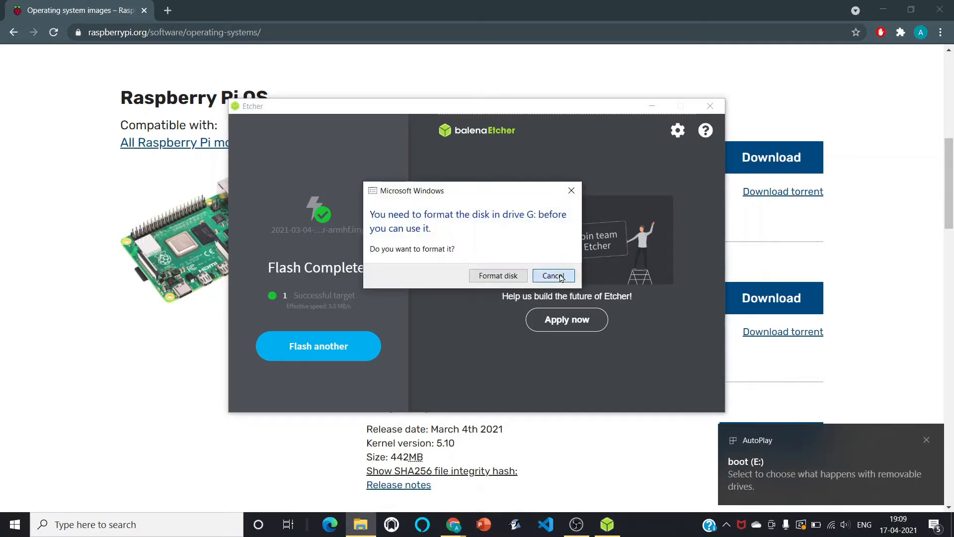
pyautogui.click(709, 106)
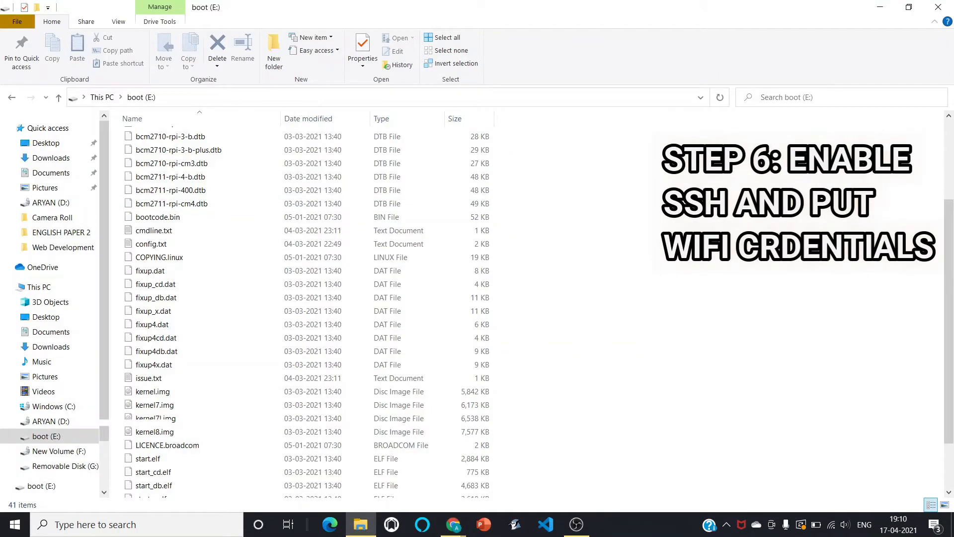
# Open Notepad and save an empty file named ssh to the boot (E:) drive with file type All Files.
pyautogui.press('super')
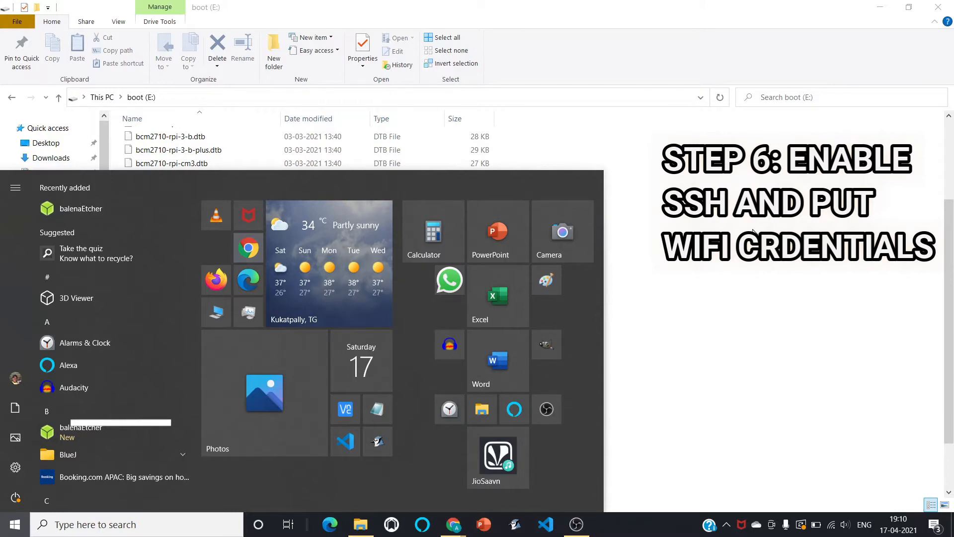
pyautogui.click(748, 209)
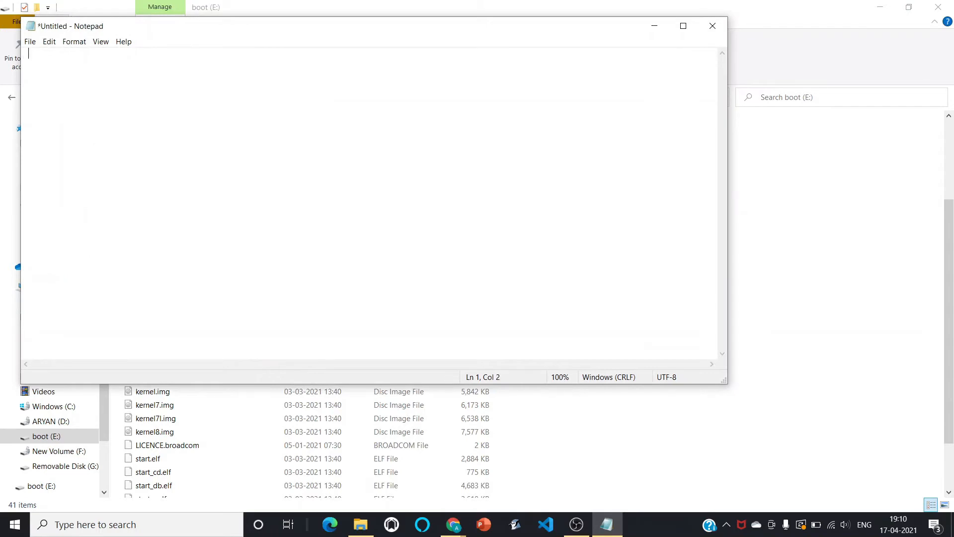
pyautogui.click(30, 41)
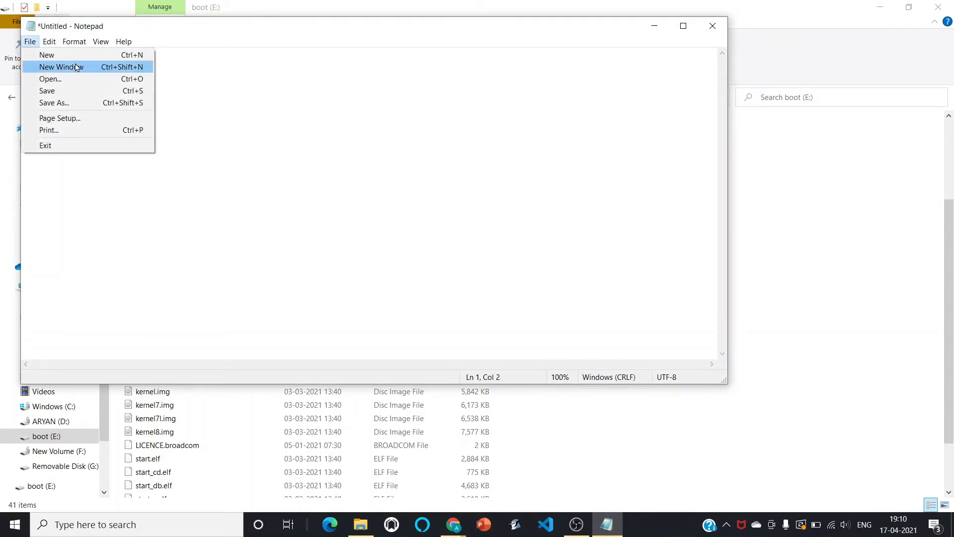
pyautogui.click(98, 104)
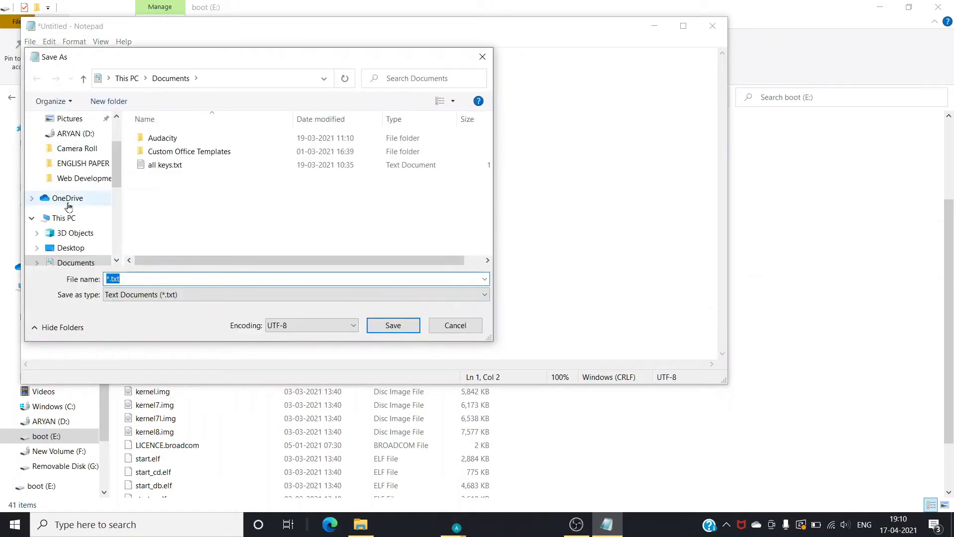
pyautogui.scroll(-2, 72, 199)
pyautogui.scroll(-2, 89, 221)
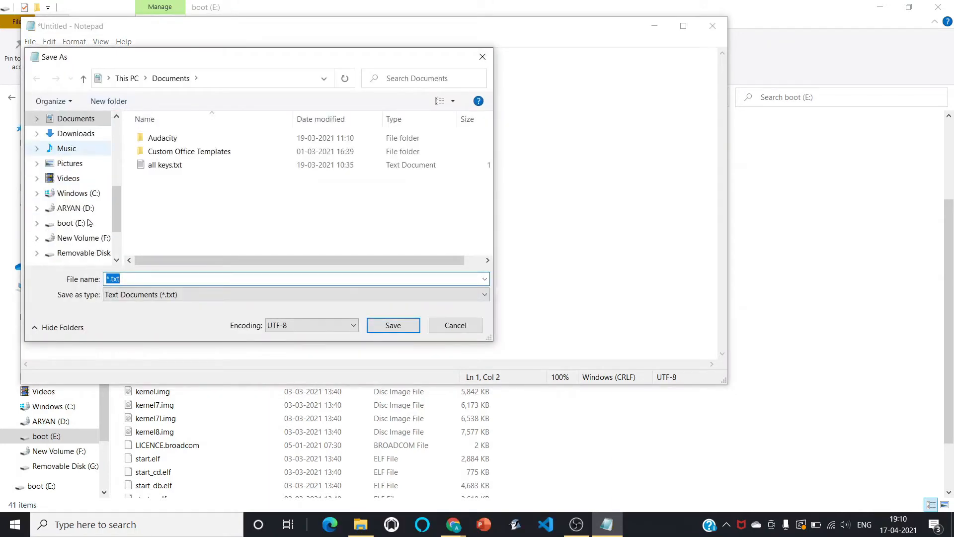
pyautogui.scroll(-1, 90, 244)
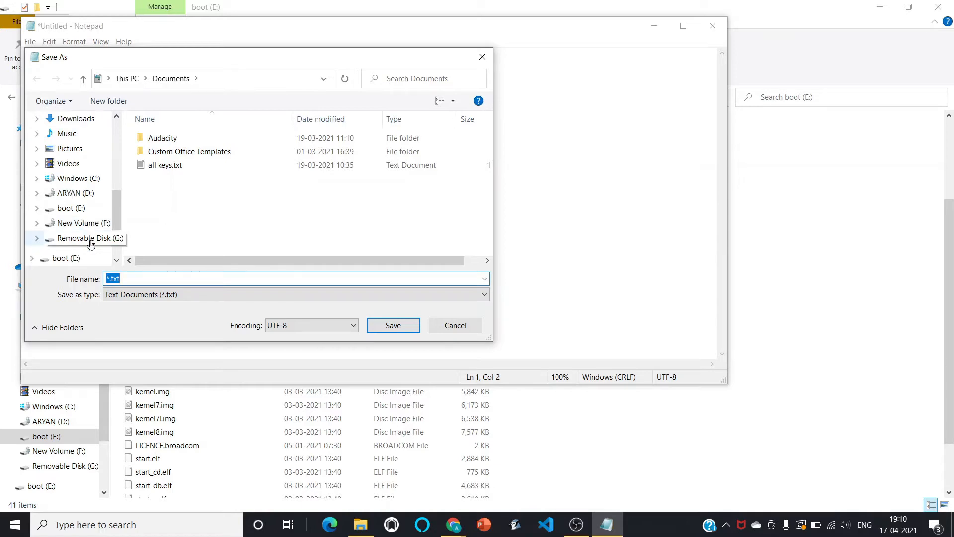
pyautogui.click(66, 209)
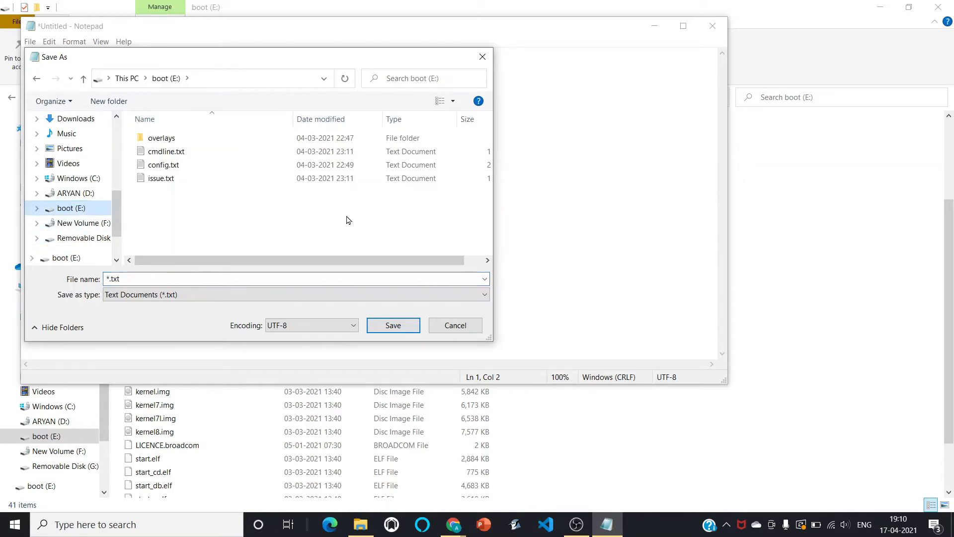
pyautogui.click(252, 279)
pyautogui.click(249, 294)
pyautogui.click(148, 317)
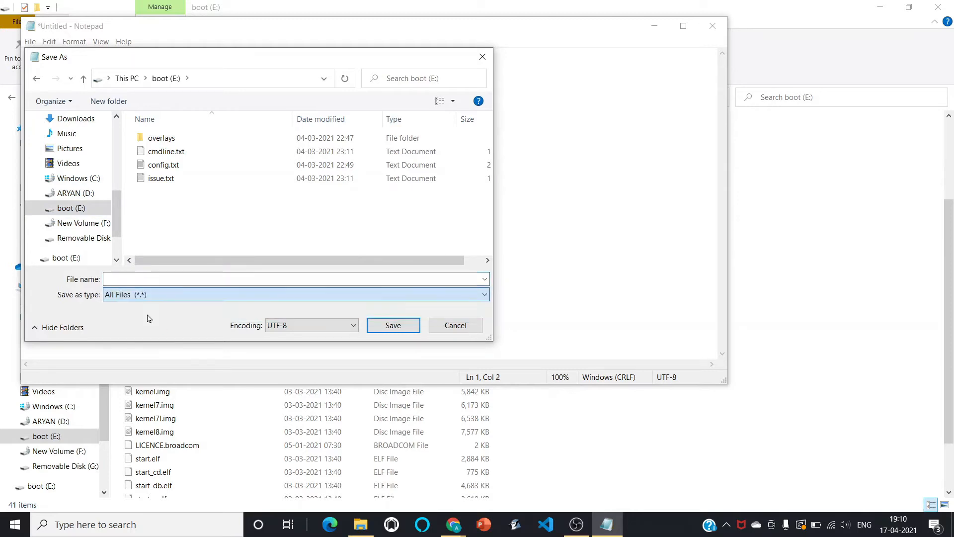
pyautogui.click(157, 278)
pyautogui.write('ssh')
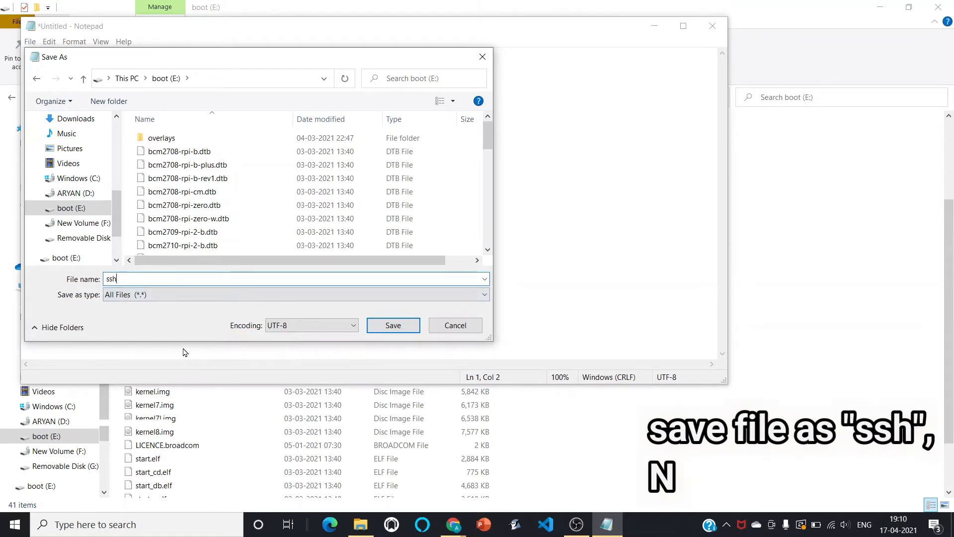
pyautogui.click(390, 324)
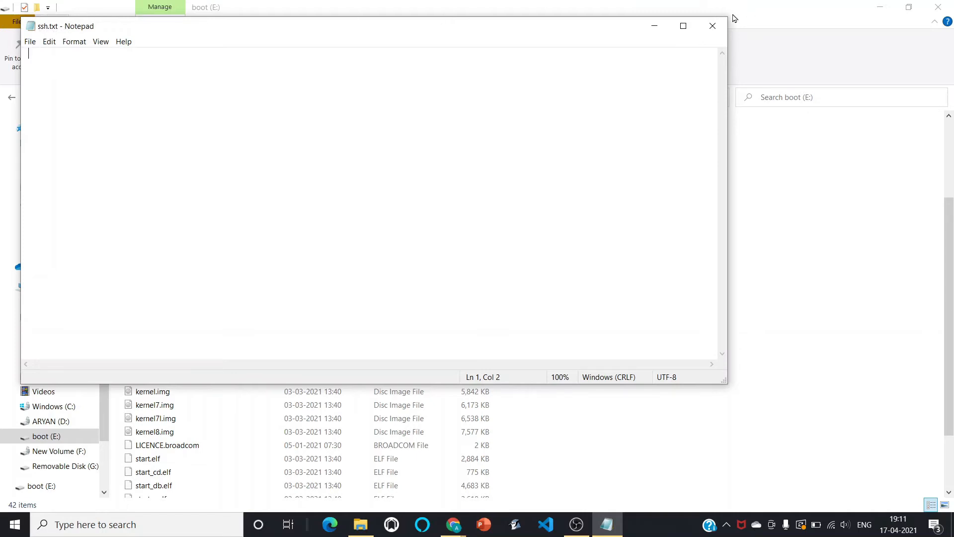
# Close Notepad and refresh the boot (E:) file list to look for the new ssh file.
pyautogui.click(718, 29)
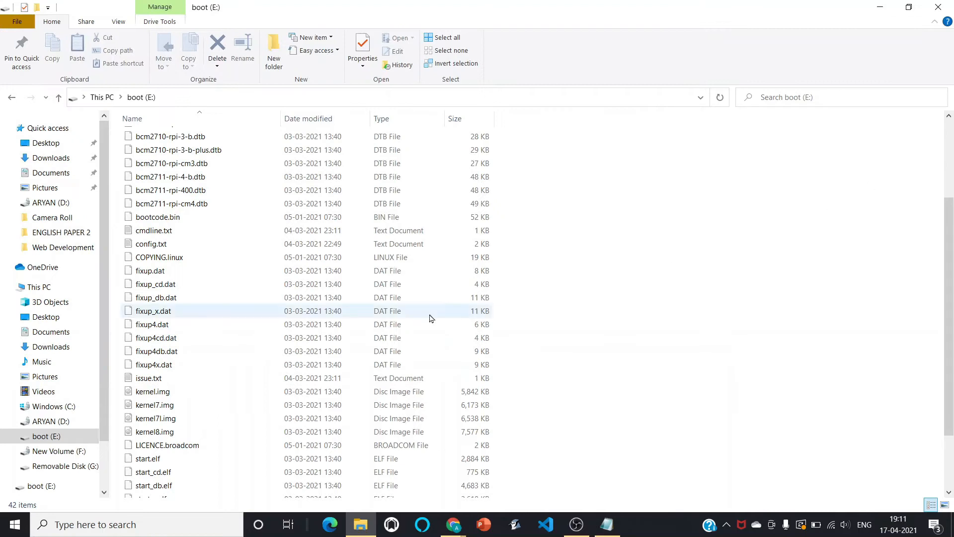
pyautogui.rightClick(732, 213)
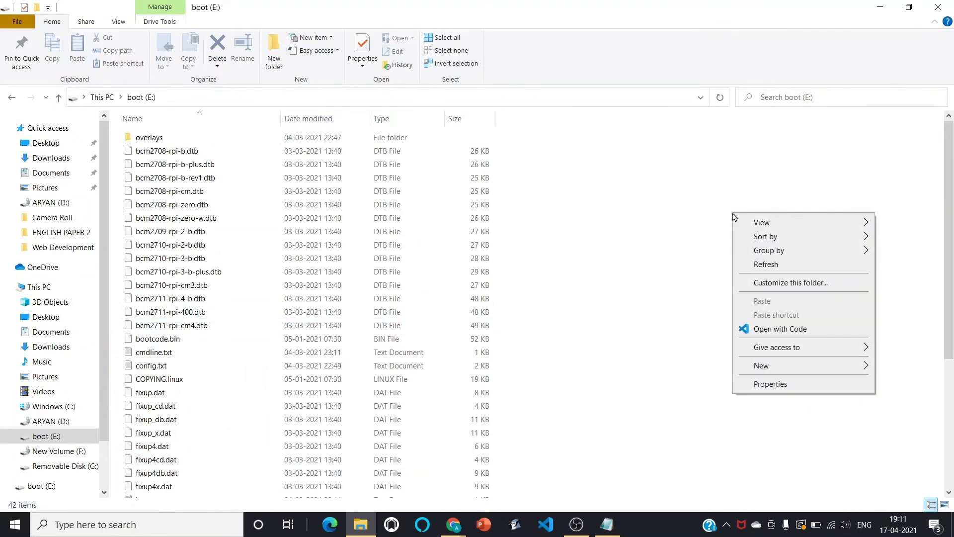
pyautogui.click(768, 264)
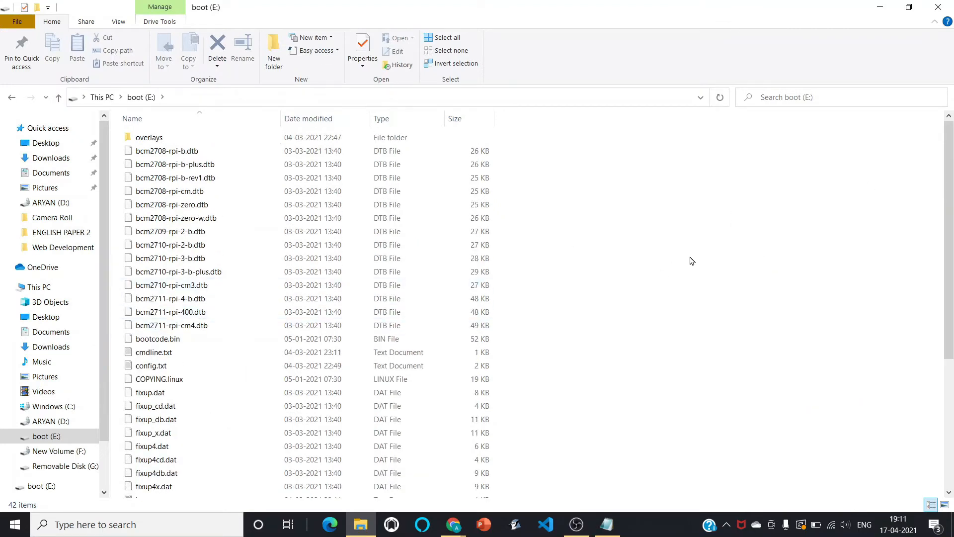
pyautogui.scroll(-4, 692, 260)
pyautogui.scroll(-2, 692, 260)
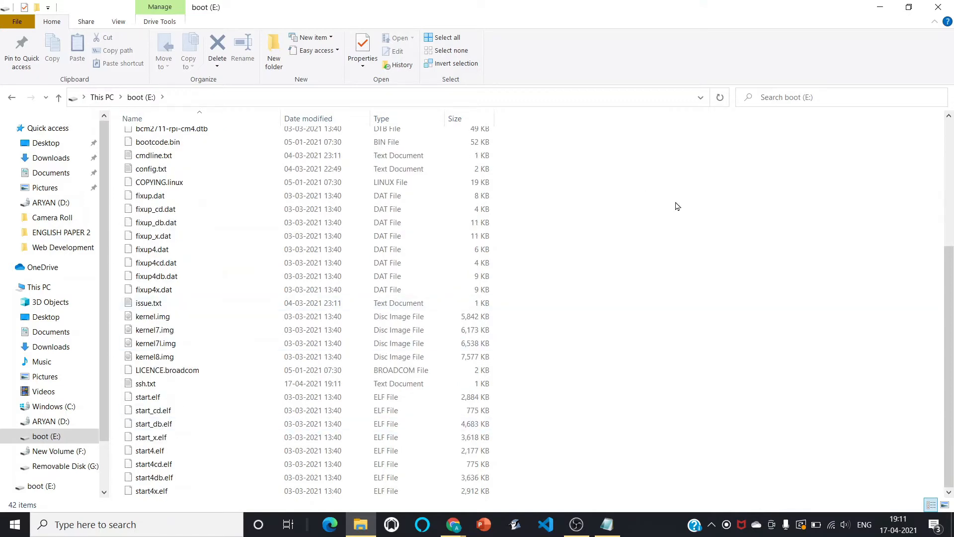
pyautogui.scroll(5, 676, 206)
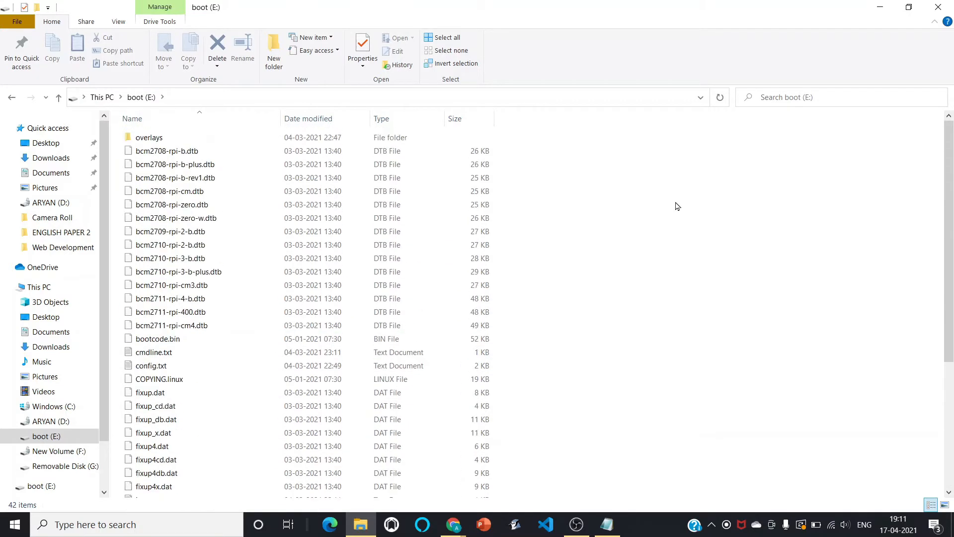
pyautogui.scroll(-5, 676, 206)
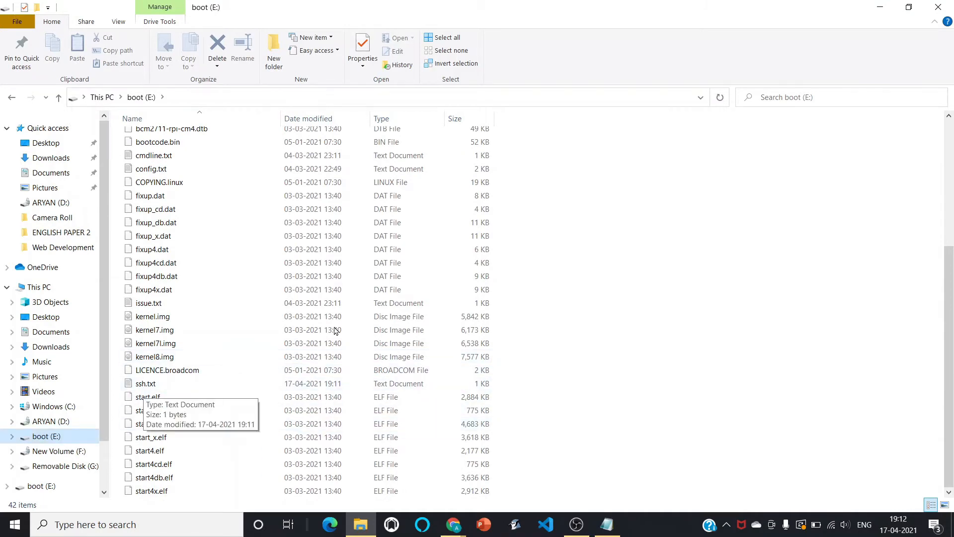
# Rename ssh.txt to ssh, removing the .txt extension and confirming the change.
pyautogui.click(150, 386)
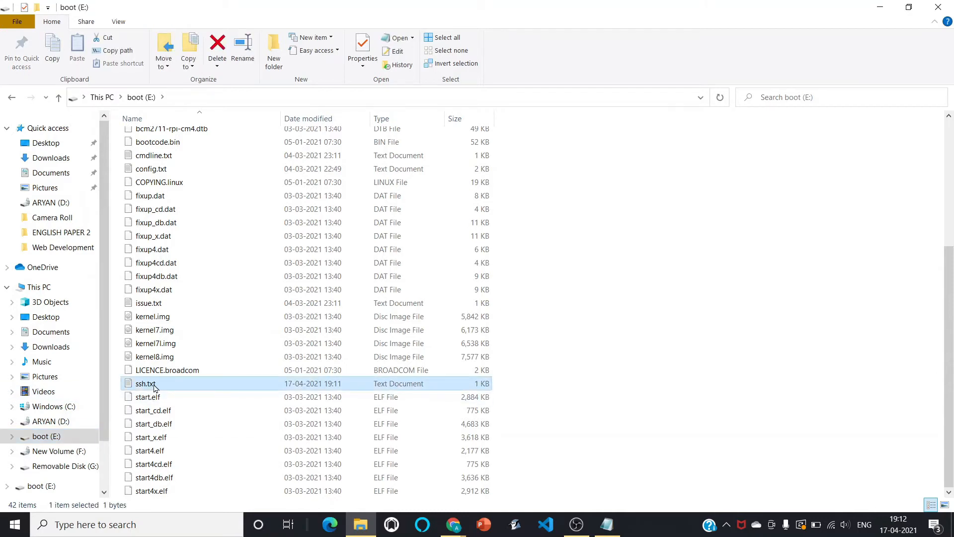
pyautogui.click(154, 386)
pyautogui.click(166, 383)
pyautogui.press('BackSpace')
pyautogui.press('BackSpace')
pyautogui.press('BackSpace')
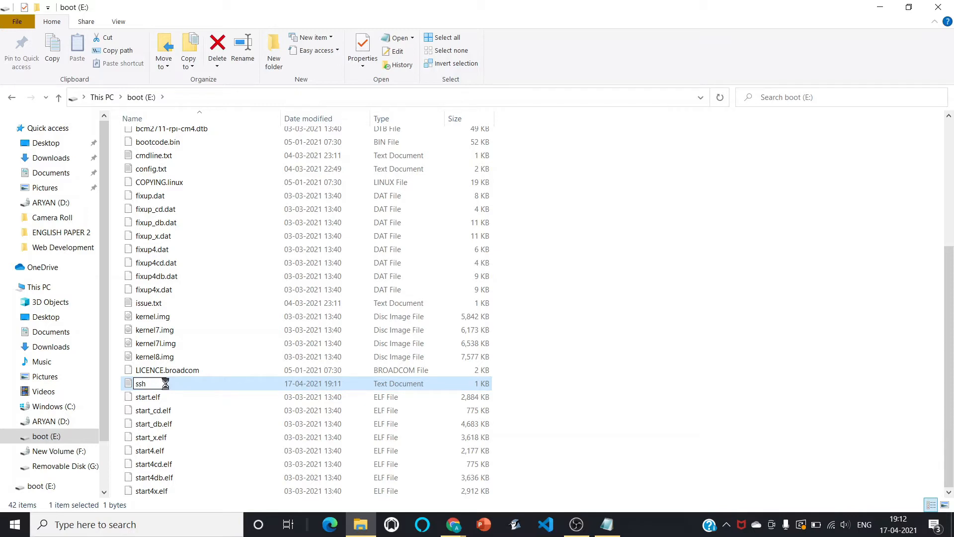
pyautogui.press('Return')
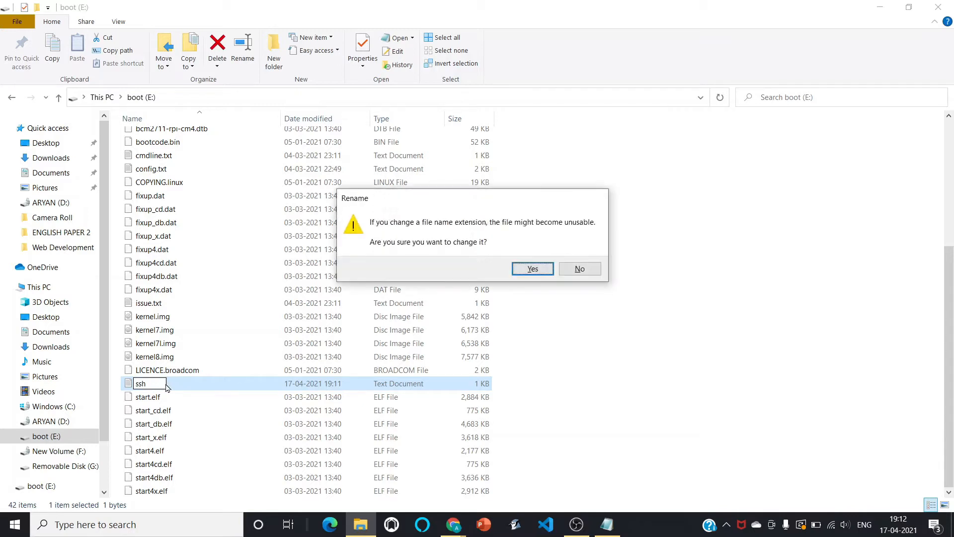
pyautogui.click(534, 269)
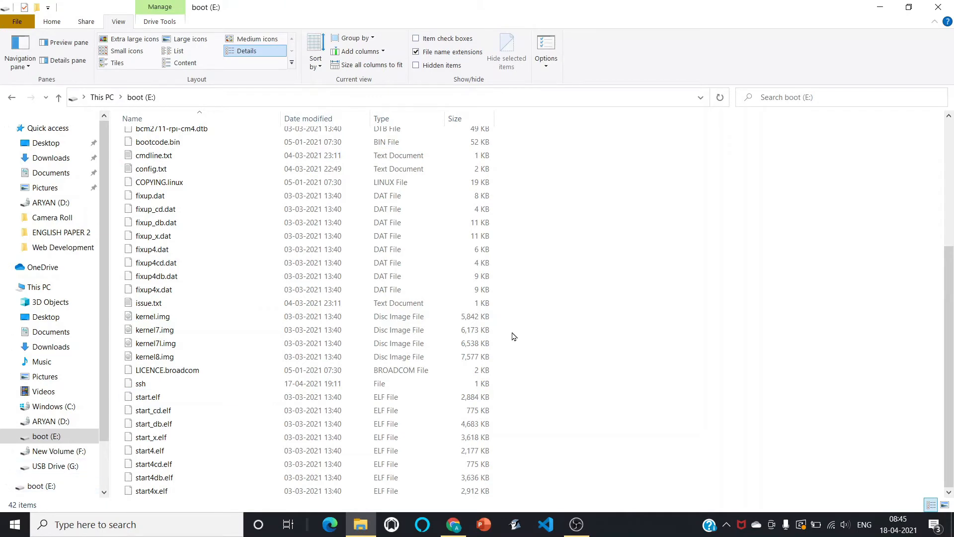
# Open a new Notepad window and paste the wpa_supplicant Wi-Fi configuration template.
pyautogui.click(14, 524)
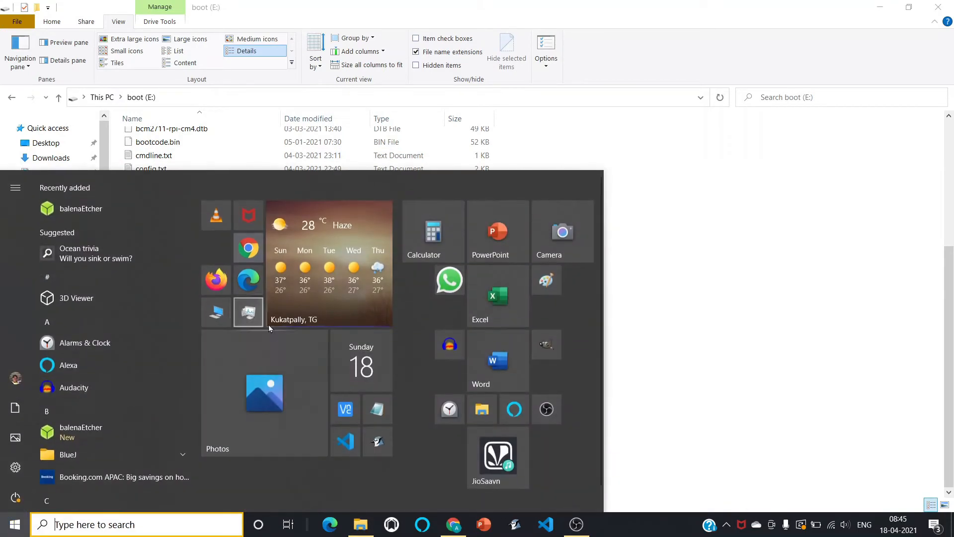
pyautogui.click(378, 409)
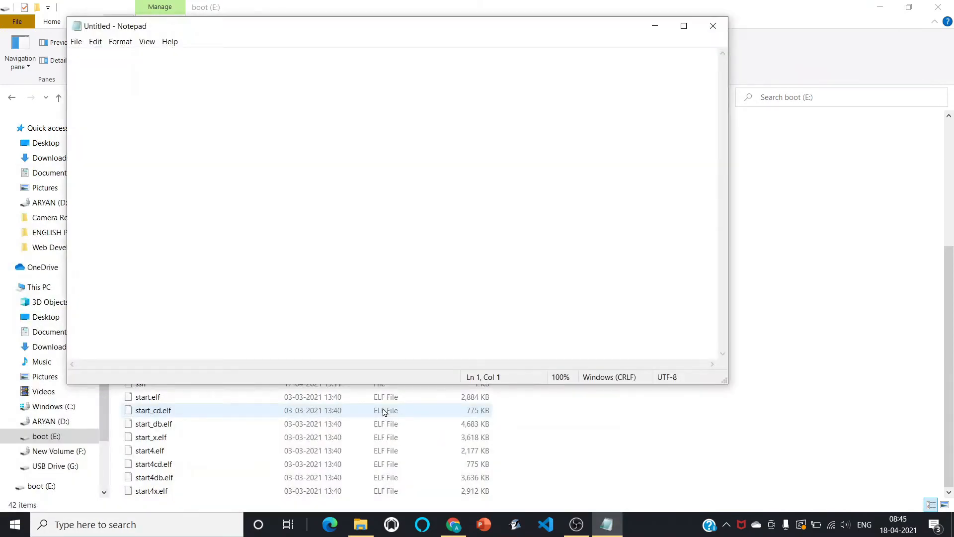
pyautogui.hotkey('ctrl', 'v')
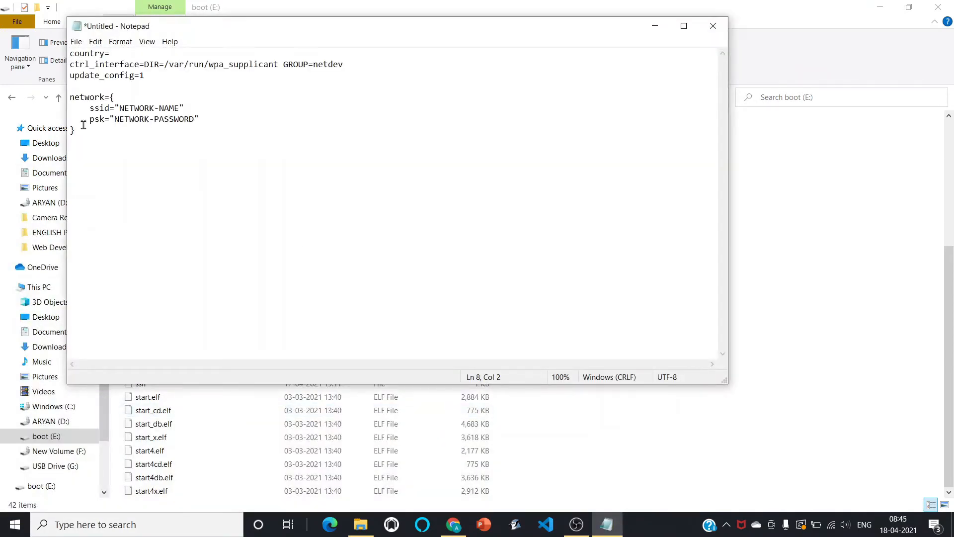
# Set the country to IN and fill in the Wi-Fi network name and the Wi-Fi password.
pyautogui.moveTo(140, 179); pyautogui.dragTo(76, 36)
pyautogui.click(159, 165)
pyautogui.press('Down')
pyautogui.press('Down')
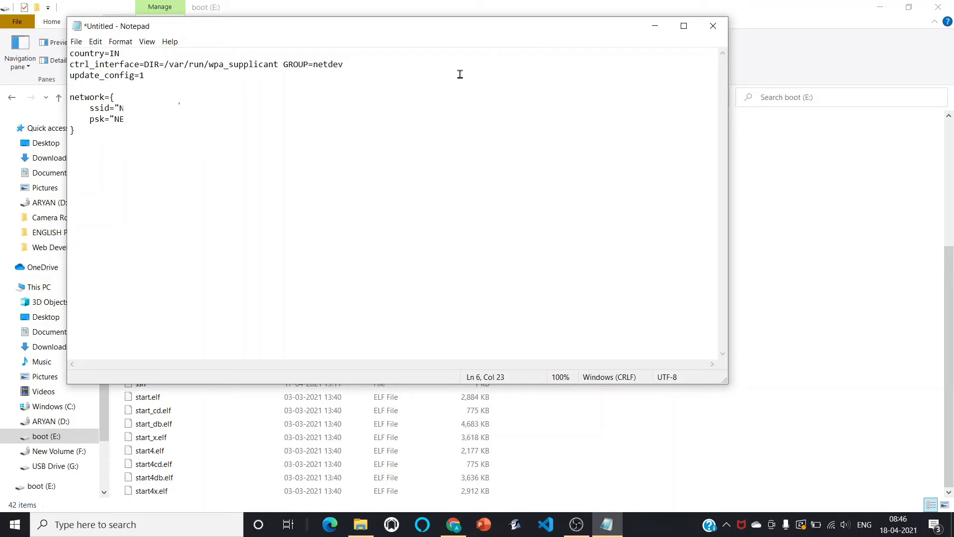
pyautogui.press('BackSpace')
pyautogui.press('BackSpace')
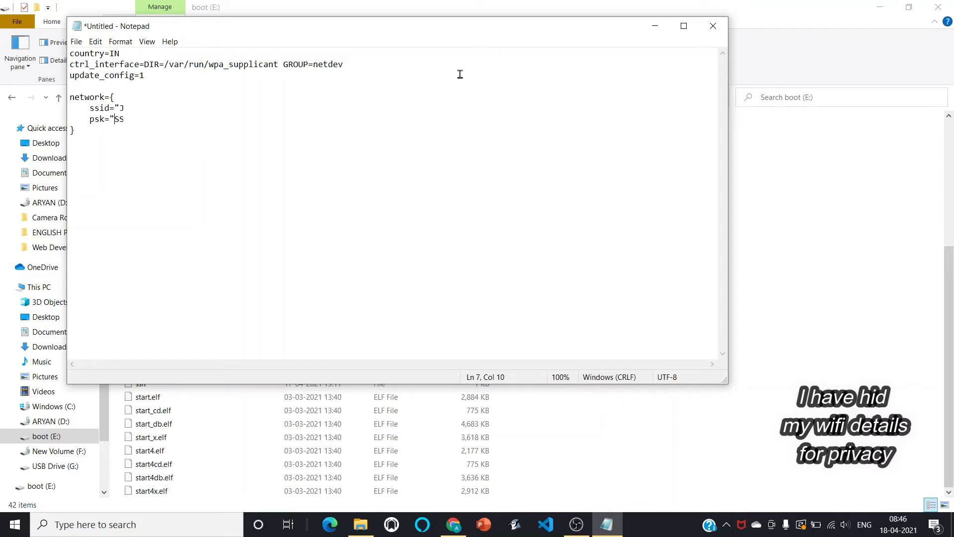
# Save the file as wpa_supplicant.conf on the boot (E:) drive with file type All Files.
pyautogui.hotkey('ctrl', 's')
pyautogui.write('wpa_supplicant.conf')
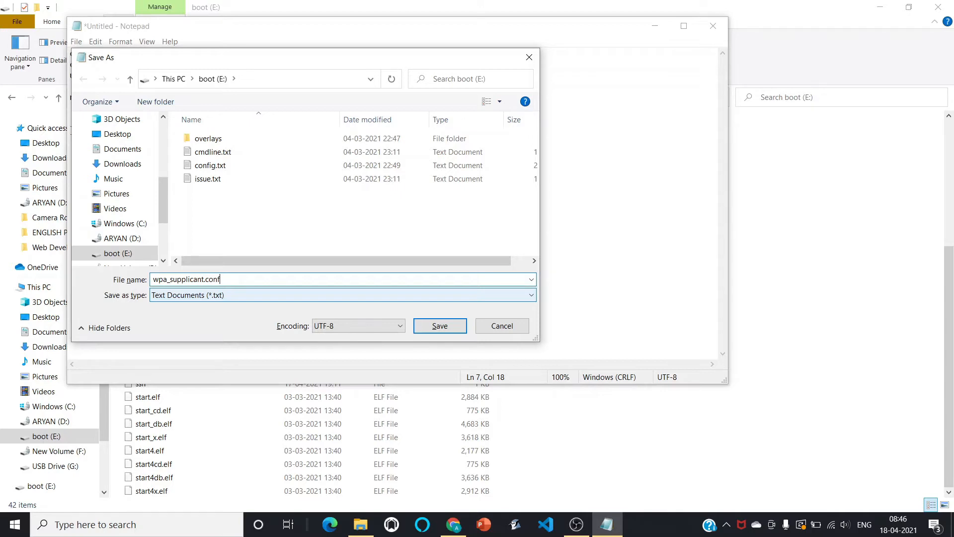
pyautogui.click(207, 295)
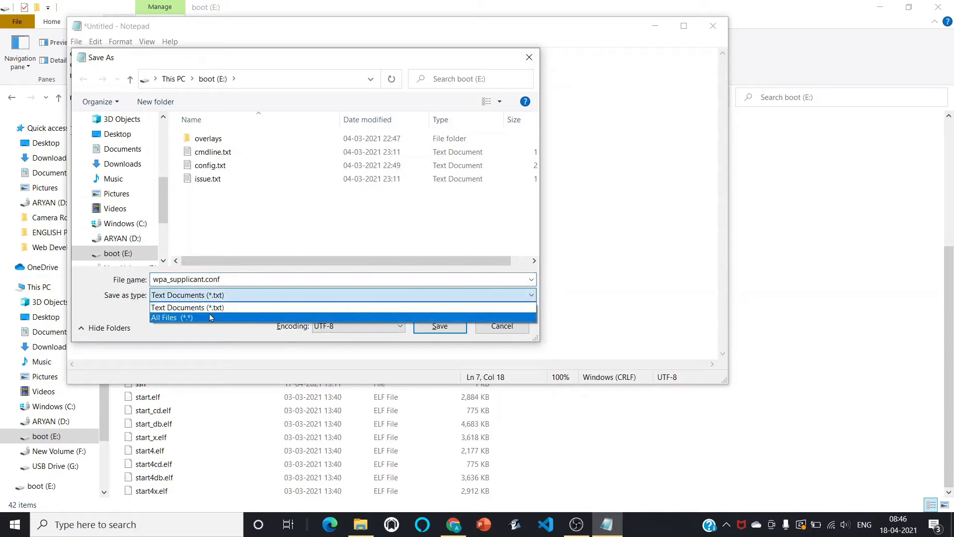
pyautogui.click(211, 318)
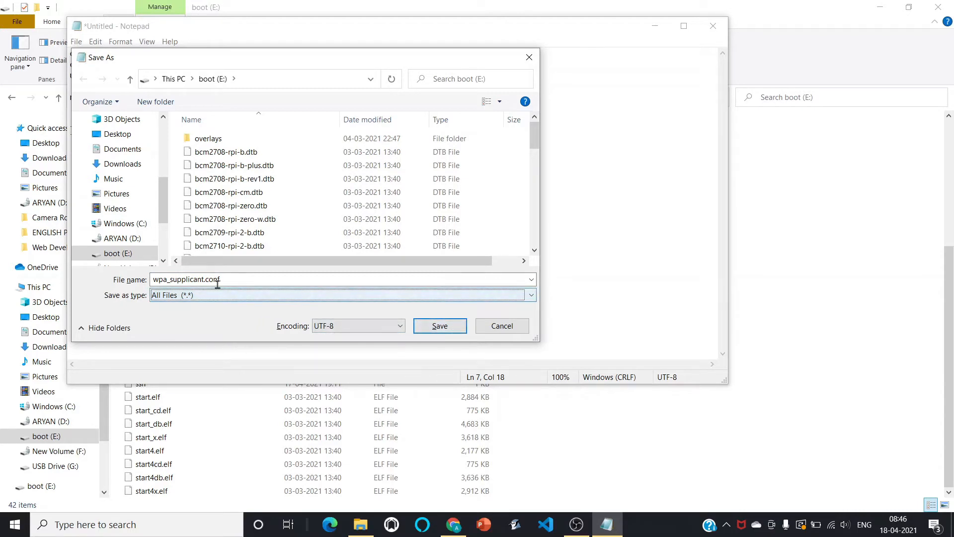
pyautogui.click(256, 279)
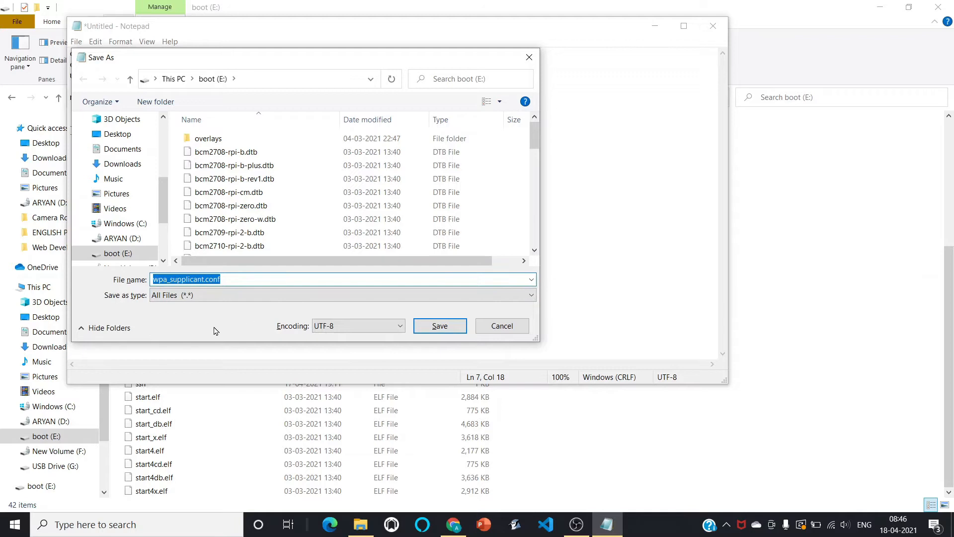
pyautogui.click(434, 328)
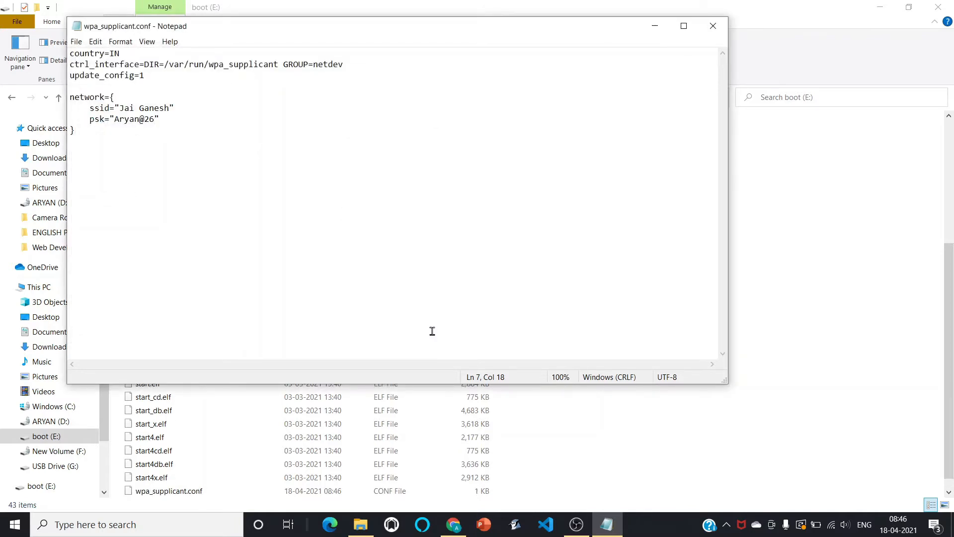
# Close Notepad and refresh the boot (E:) folder to check the ssh and wpa_supplicant.conf files.
pyautogui.click(716, 25)
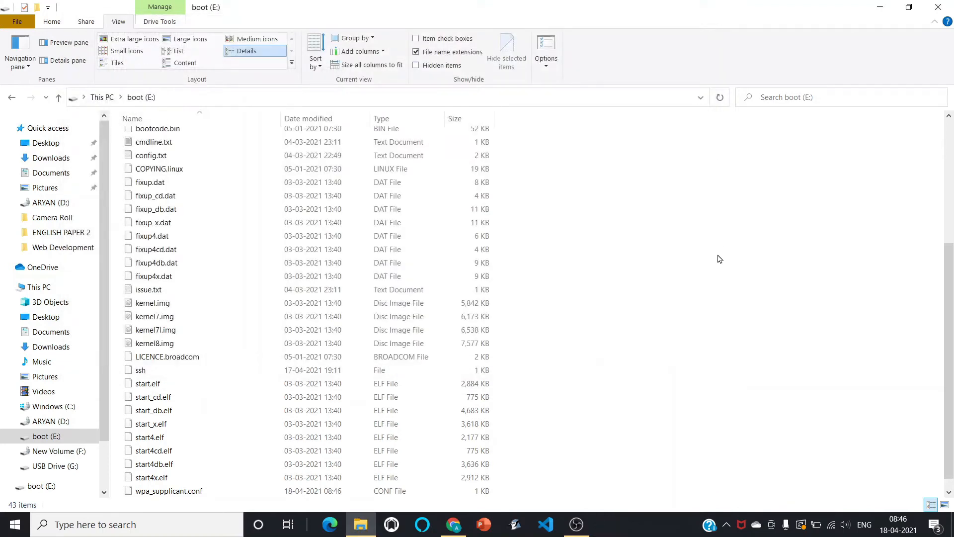
pyautogui.rightClick(717, 255)
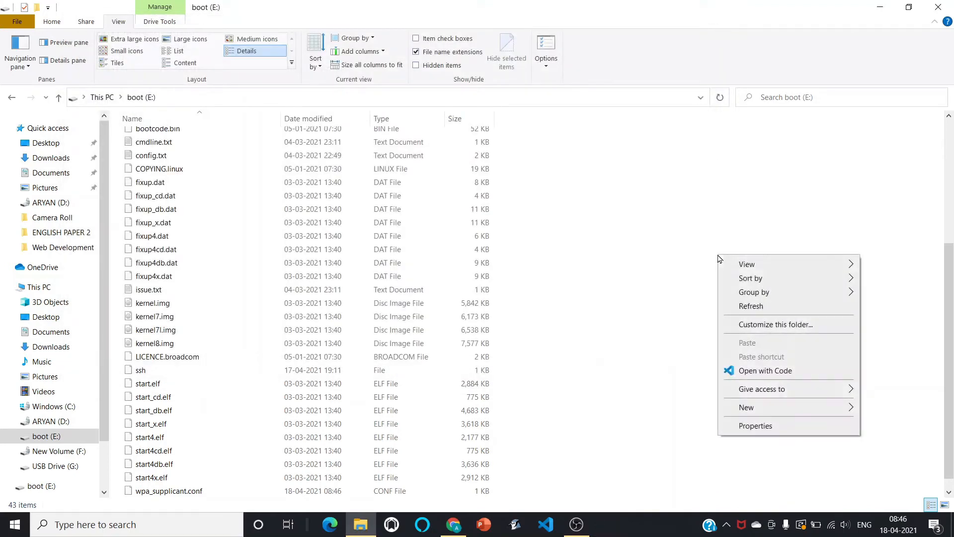
pyautogui.click(765, 307)
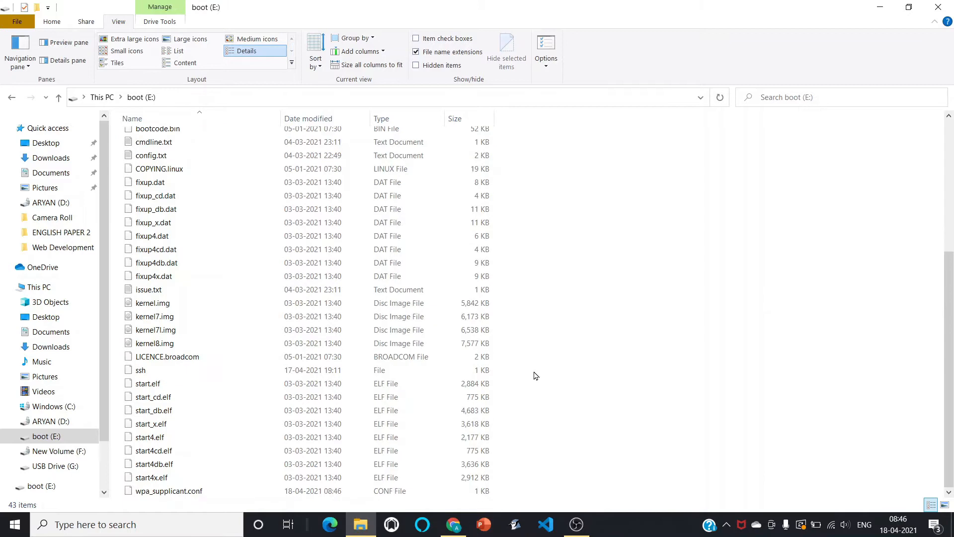
pyautogui.click(154, 492)
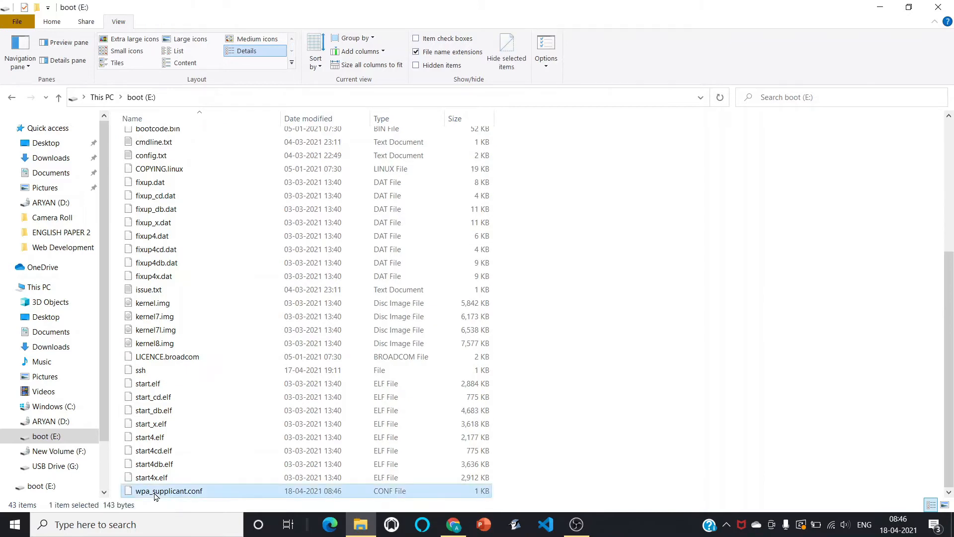
pyautogui.click(201, 376)
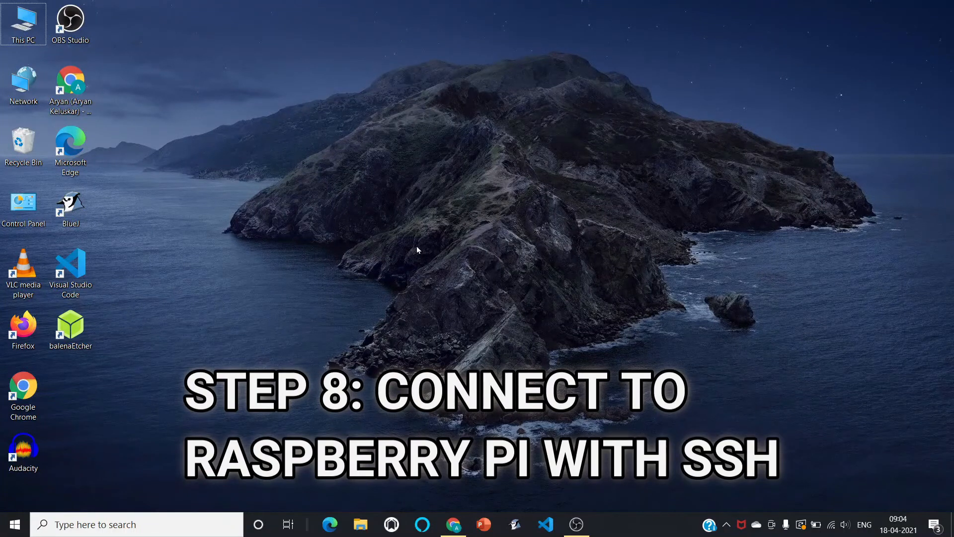
# Open Command Prompt and run arp -a to list devices on the local network.
pyautogui.click(163, 524)
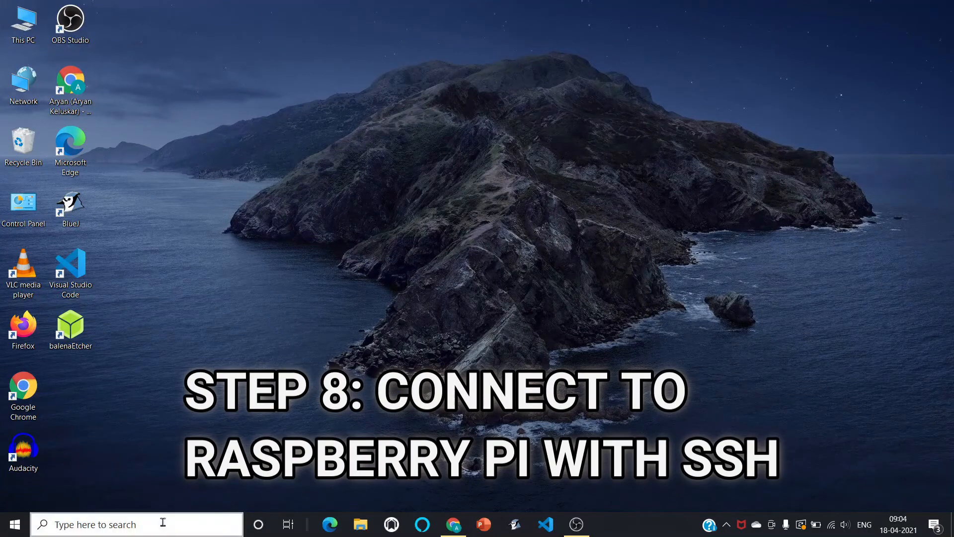
pyautogui.write('cmd')
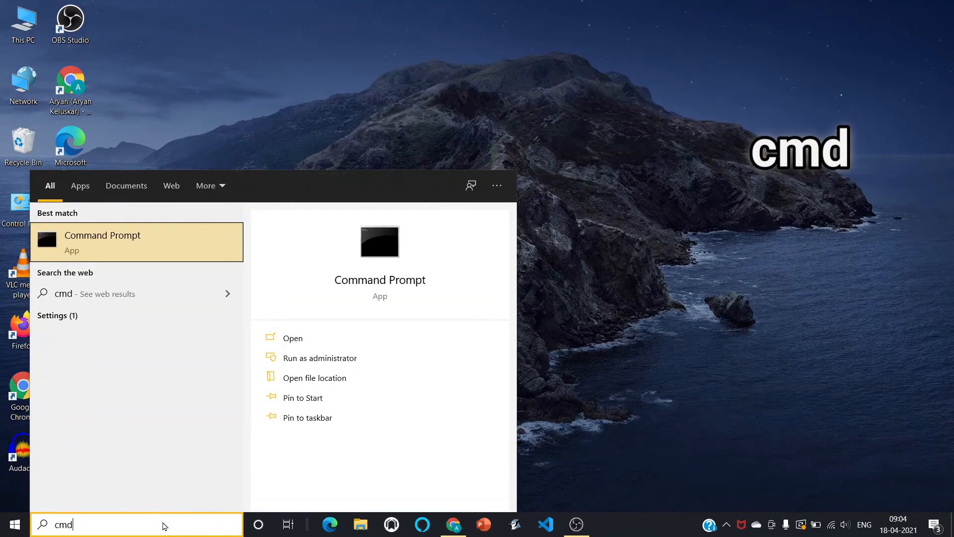
pyautogui.press('Return')
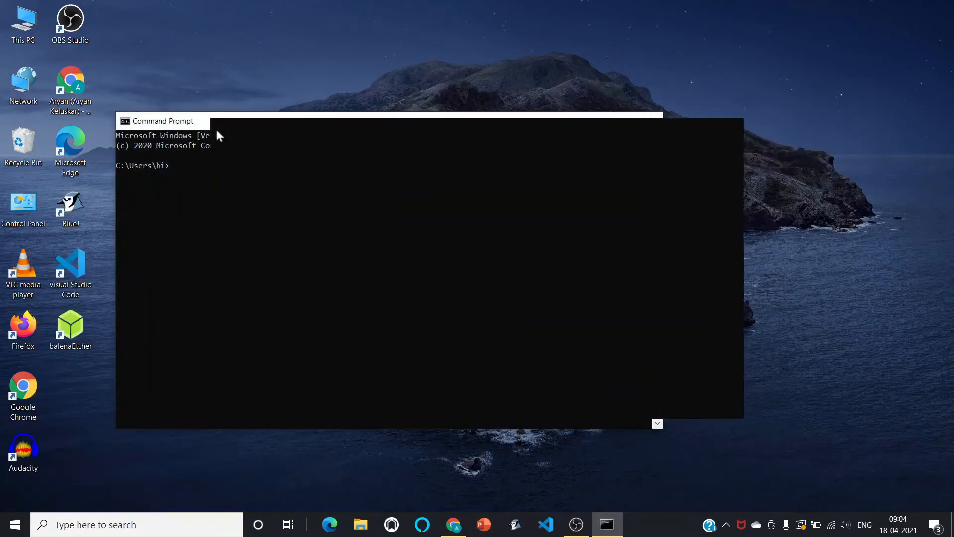
pyautogui.write('arp -a')
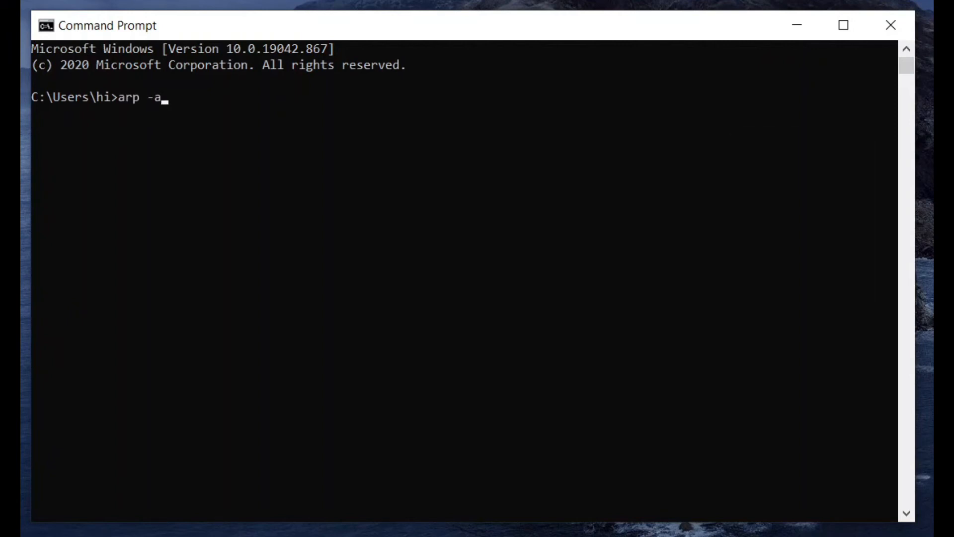
pyautogui.press('Return')
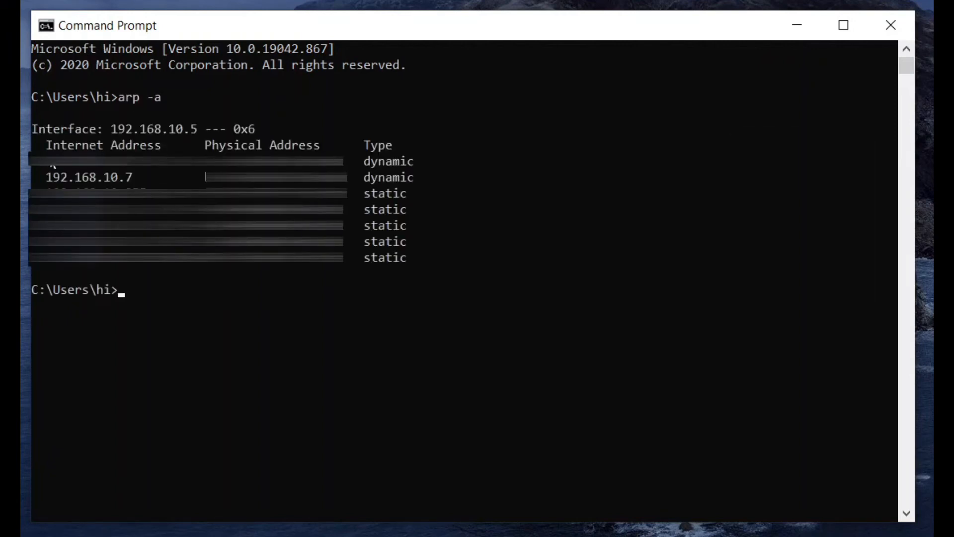
# Examine the ARP table entries to identify the Raspberry Pi's dynamic IP address.
pyautogui.moveTo(31, 158); pyautogui.dragTo(424, 264)
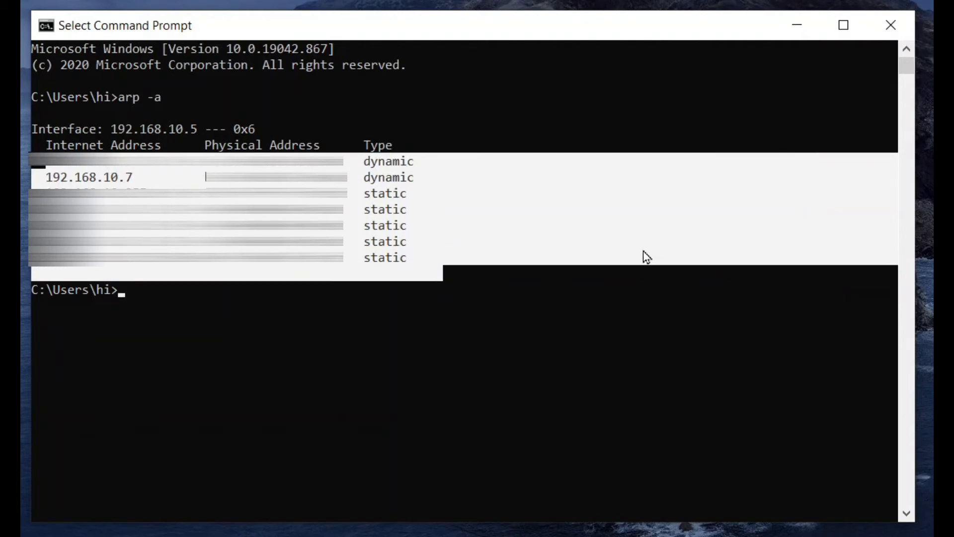
pyautogui.click(642, 257)
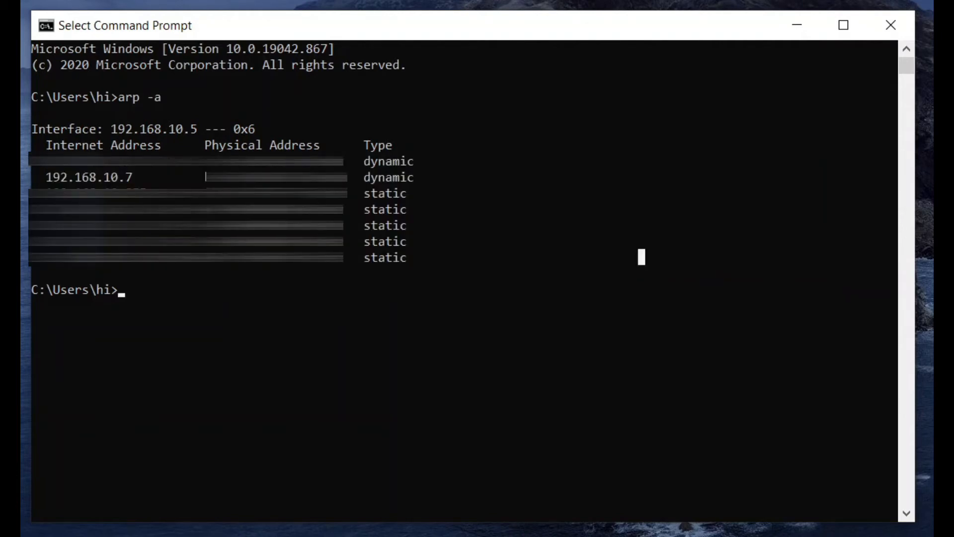
pyautogui.moveTo(39, 171); pyautogui.dragTo(154, 185)
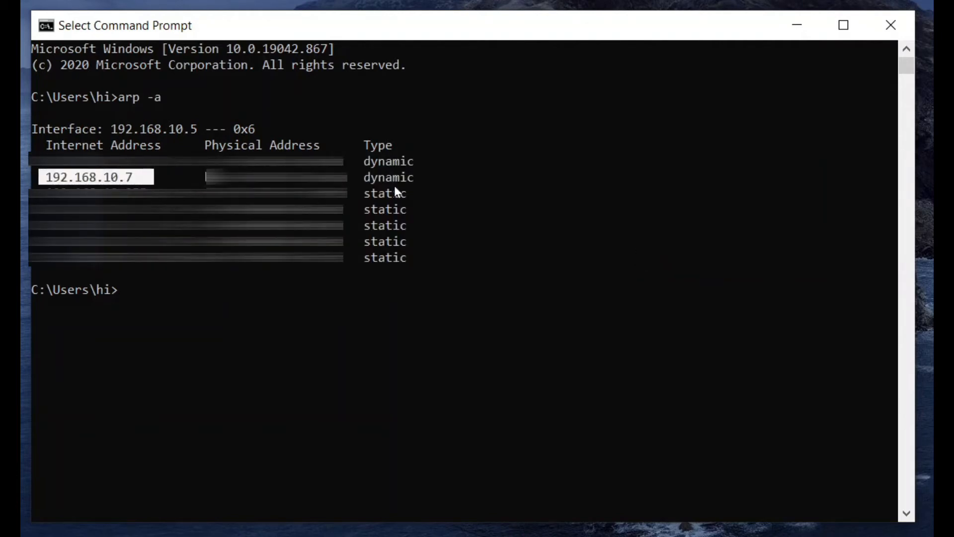
pyautogui.moveTo(364, 177); pyautogui.dragTo(421, 184)
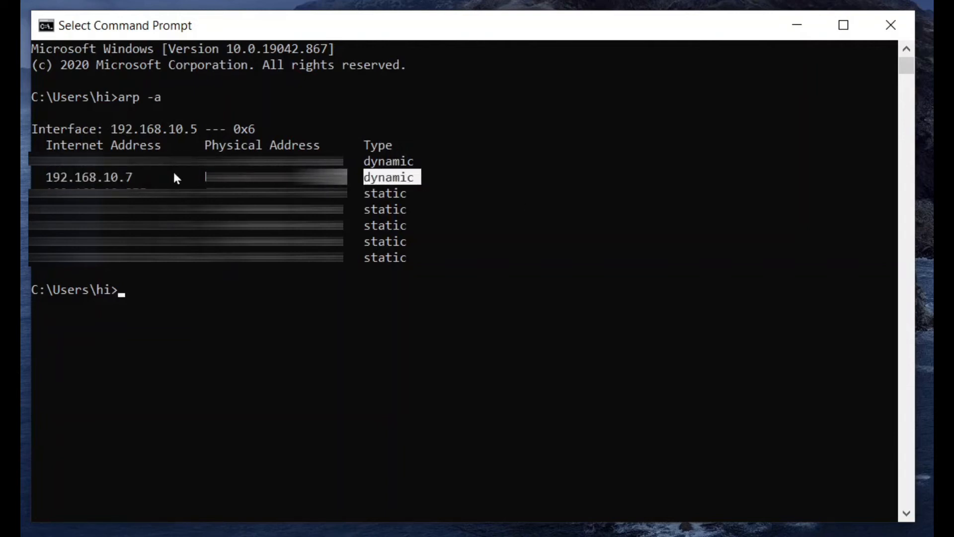
pyautogui.moveTo(127, 166); pyautogui.dragTo(141, 167)
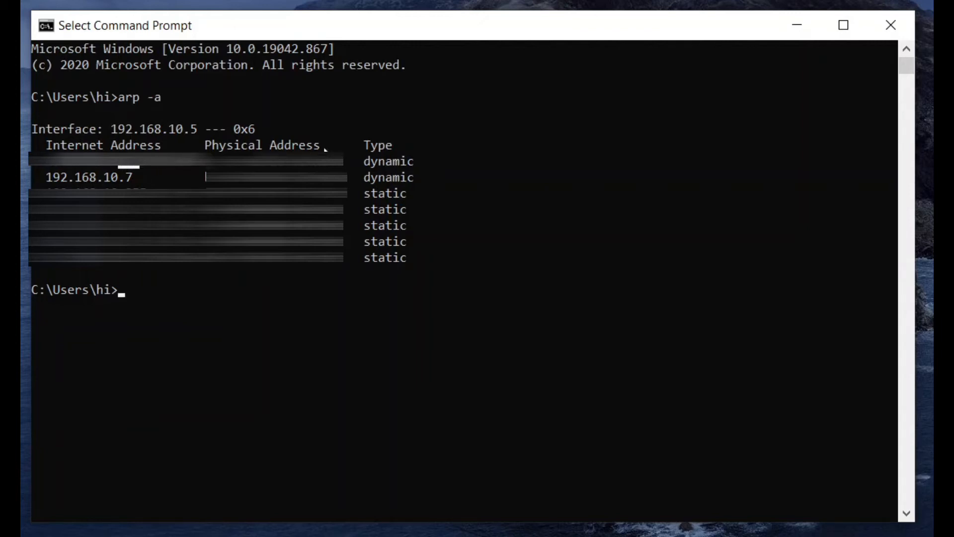
pyautogui.click(351, 338)
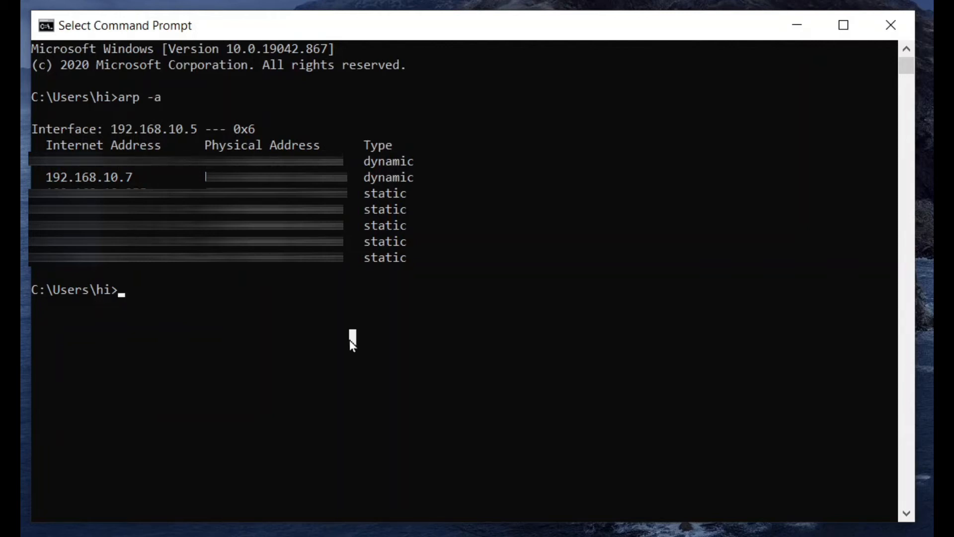
pyautogui.moveTo(134, 177); pyautogui.dragTo(129, 177)
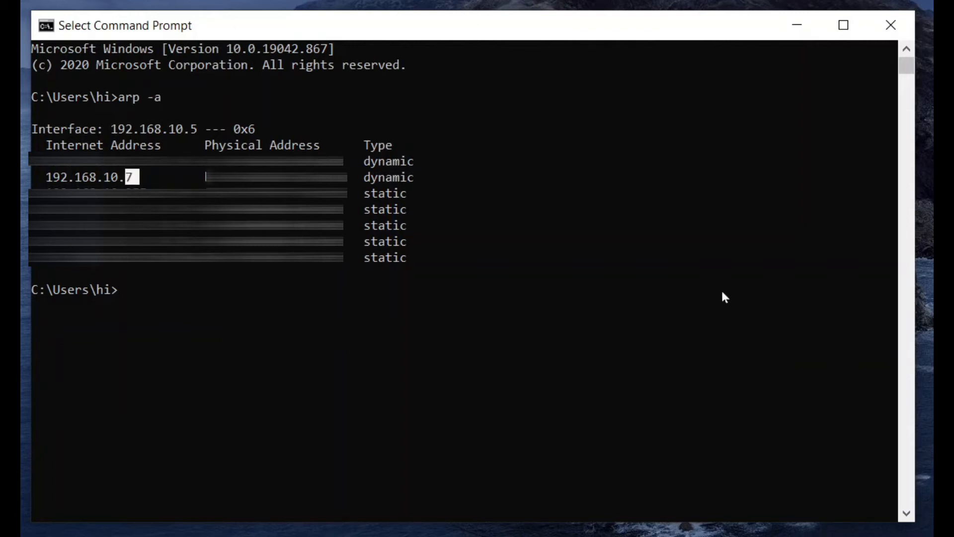
pyautogui.click(650, 259)
# Connect over SSH as user pi to 192.168.10.7 and enter the account password.
pyautogui.write('ssh ')
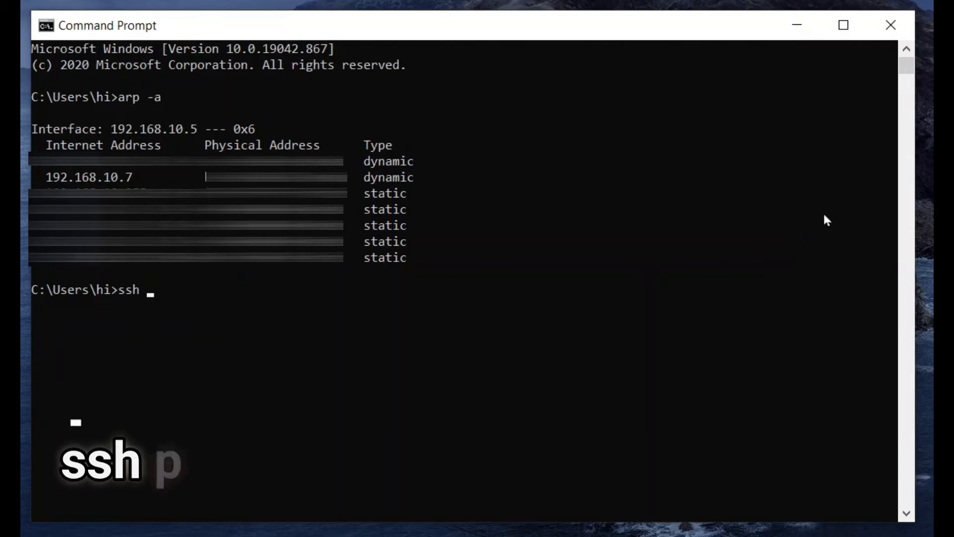
pyautogui.write('pi')
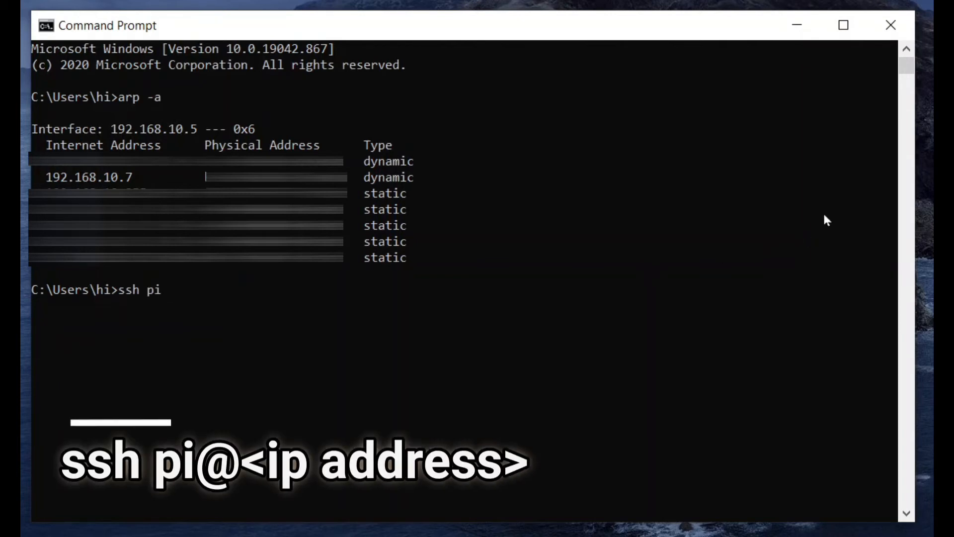
pyautogui.write('@192.168.2')
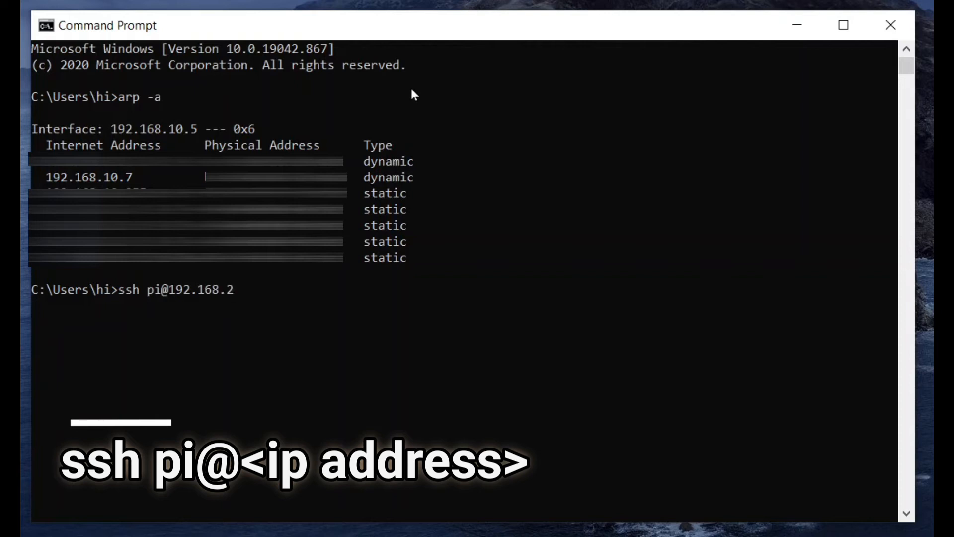
pyautogui.press('BackSpace')
pyautogui.write('10.7')
pyautogui.press('Return')
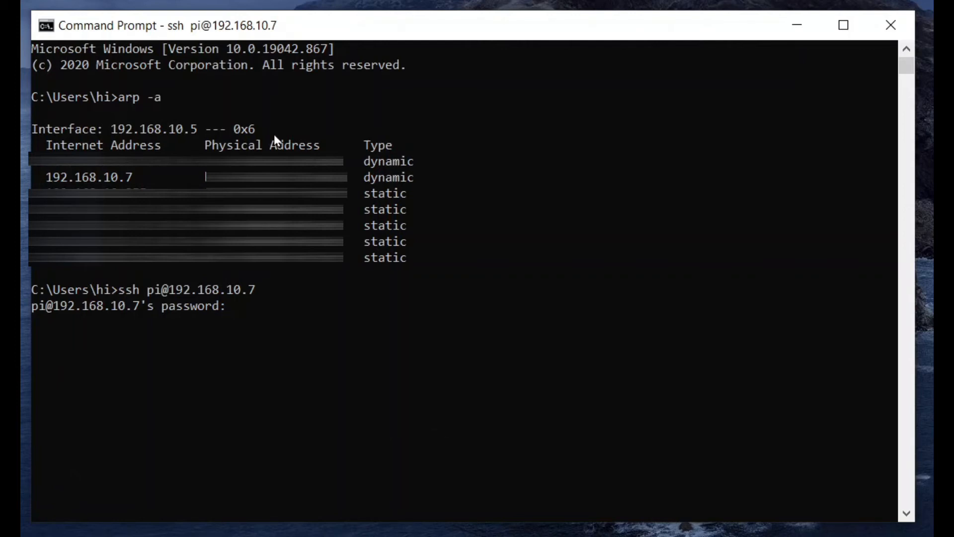
pyautogui.press('Return')
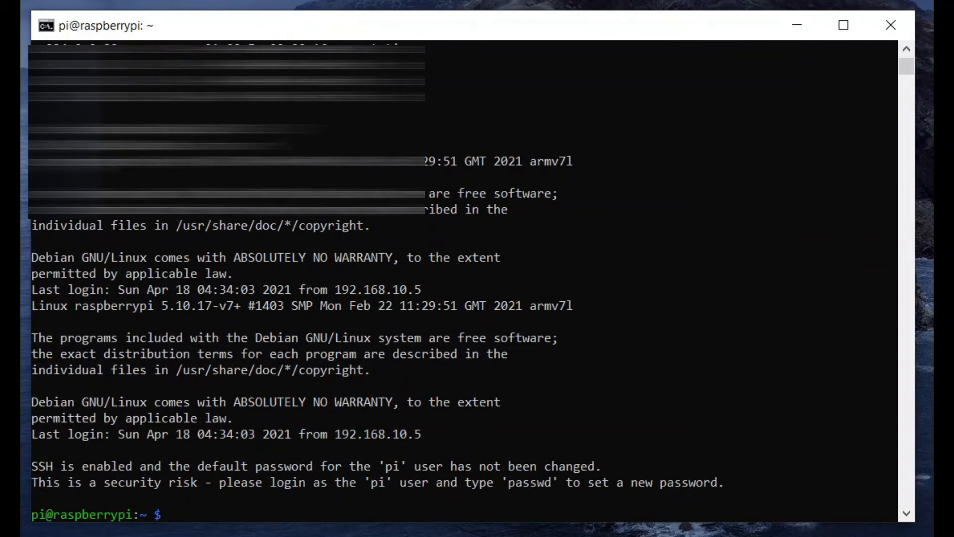
# Launch the Raspberry Pi configuration tool with sudo raspi-config.
pyautogui.moveTo(37, 161); pyautogui.dragTo(527, 344)
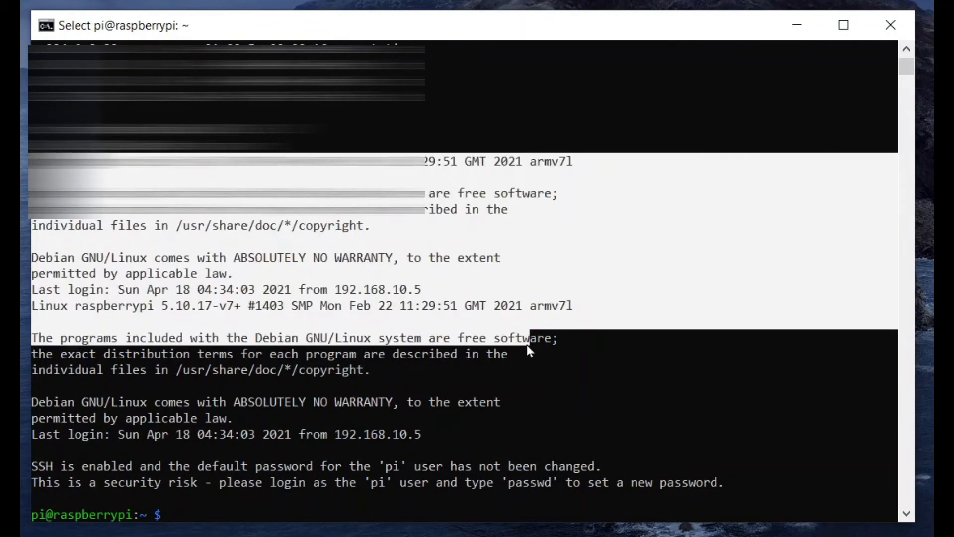
pyautogui.click(782, 371)
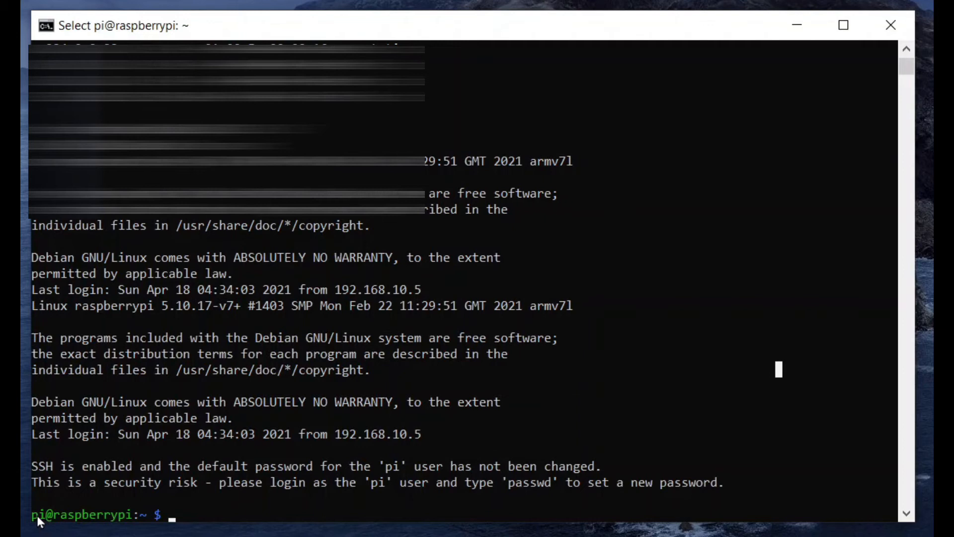
pyautogui.moveTo(32, 515); pyautogui.dragTo(123, 521)
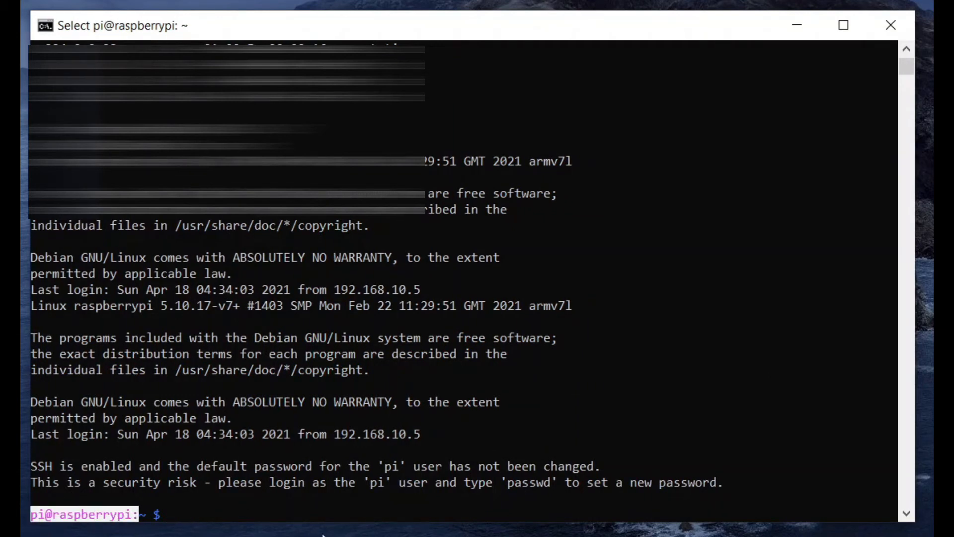
pyautogui.click(399, 513)
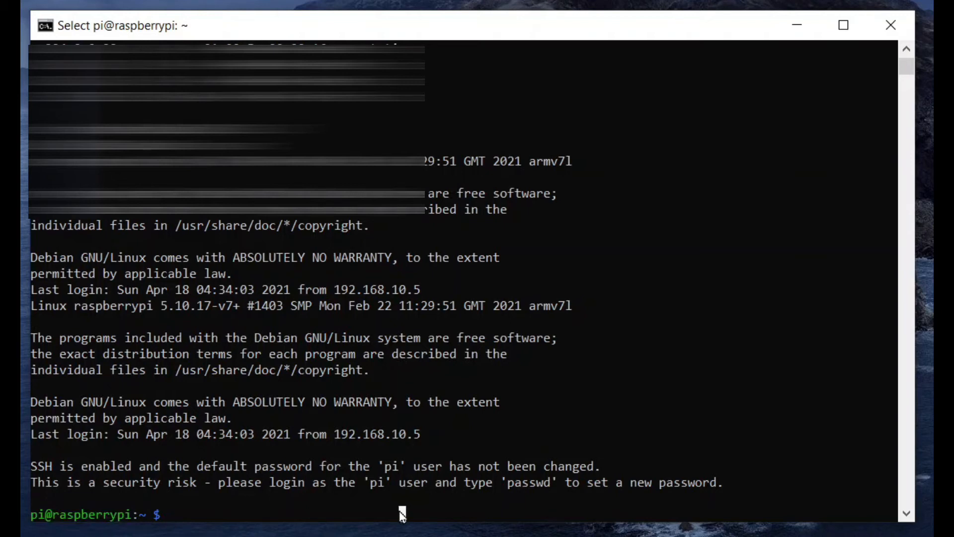
pyautogui.click(526, 447)
pyautogui.write('sudo ')
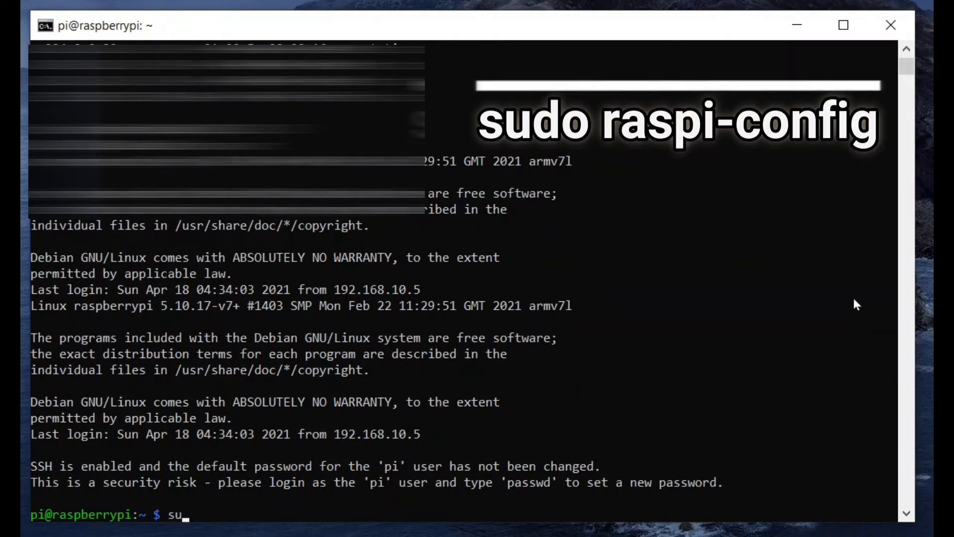
pyautogui.write('raspi-config')
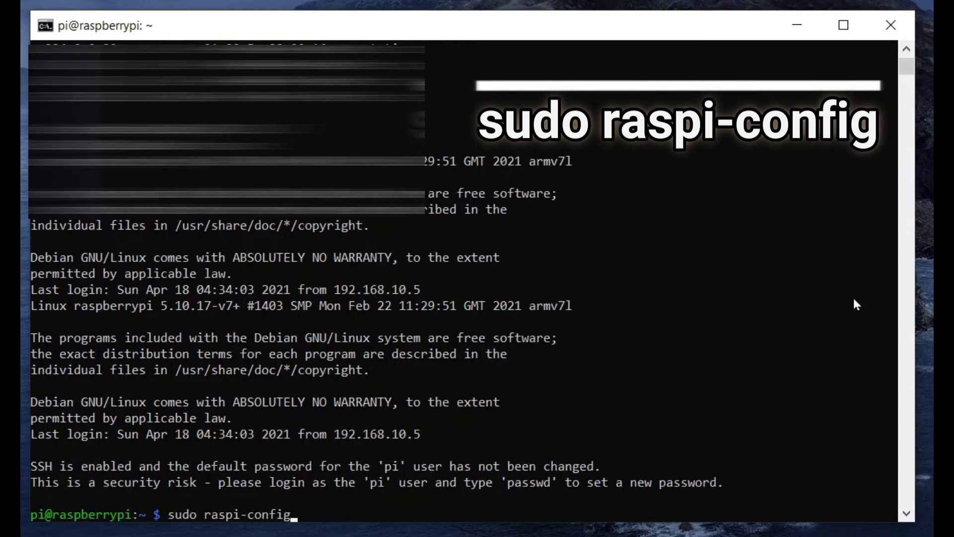
pyautogui.press('Return')
# Enable the VNC Server under Interface Options and confirm.
pyautogui.press('Down')
pyautogui.press('Down')
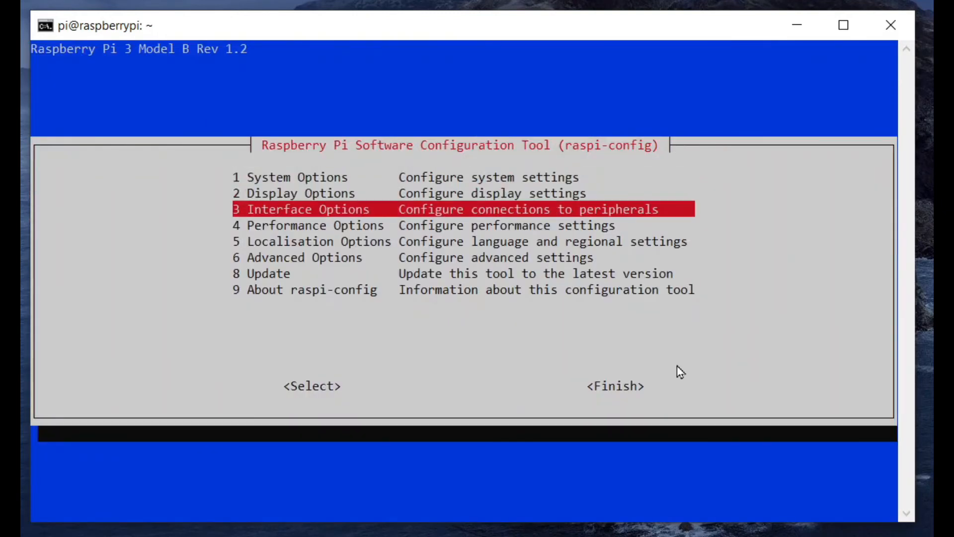
pyautogui.press('Return')
pyautogui.press('Down')
pyautogui.press('Down')
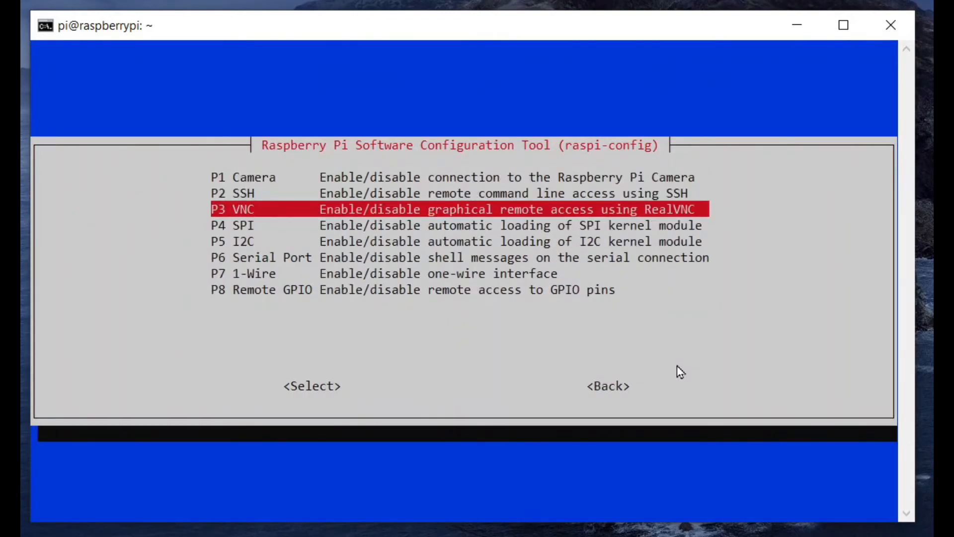
pyautogui.press('Return')
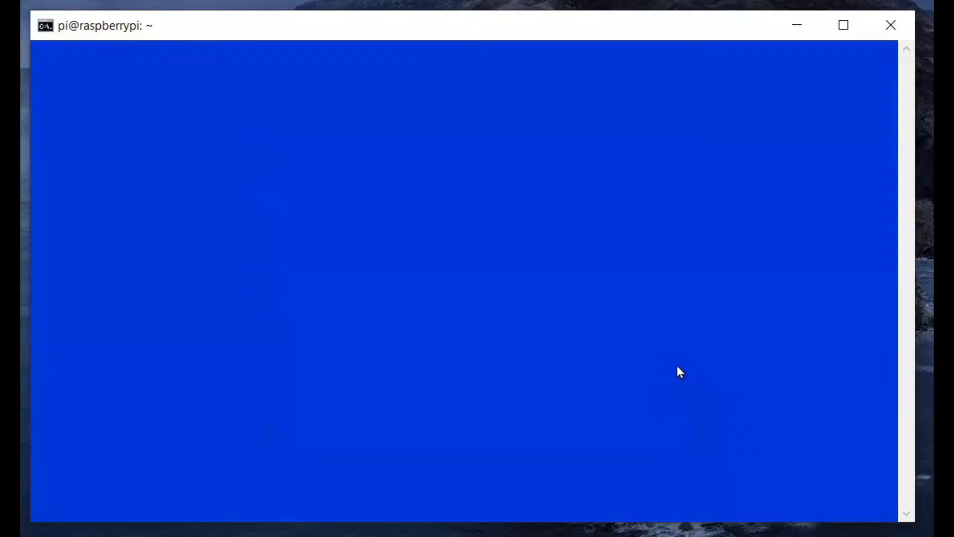
pyautogui.press('Left')
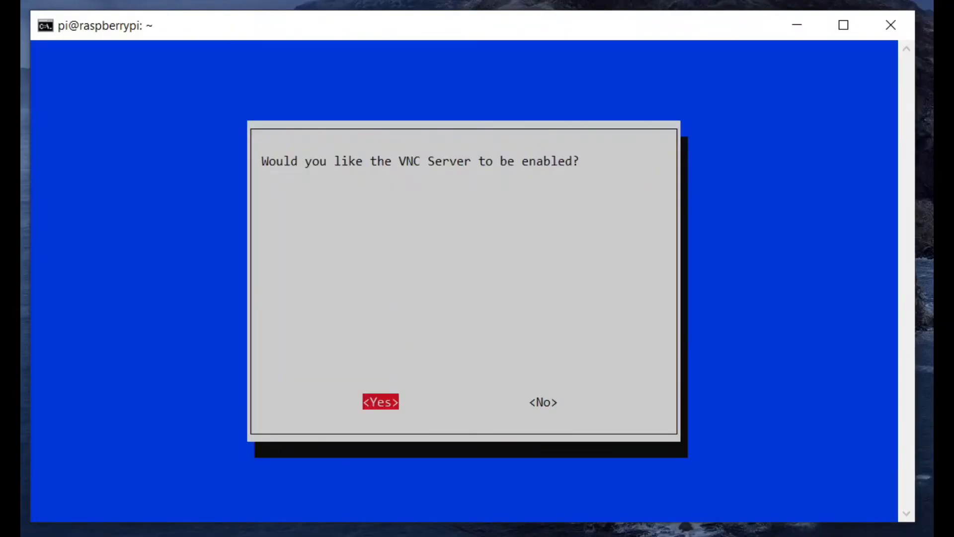
pyautogui.press('Return')
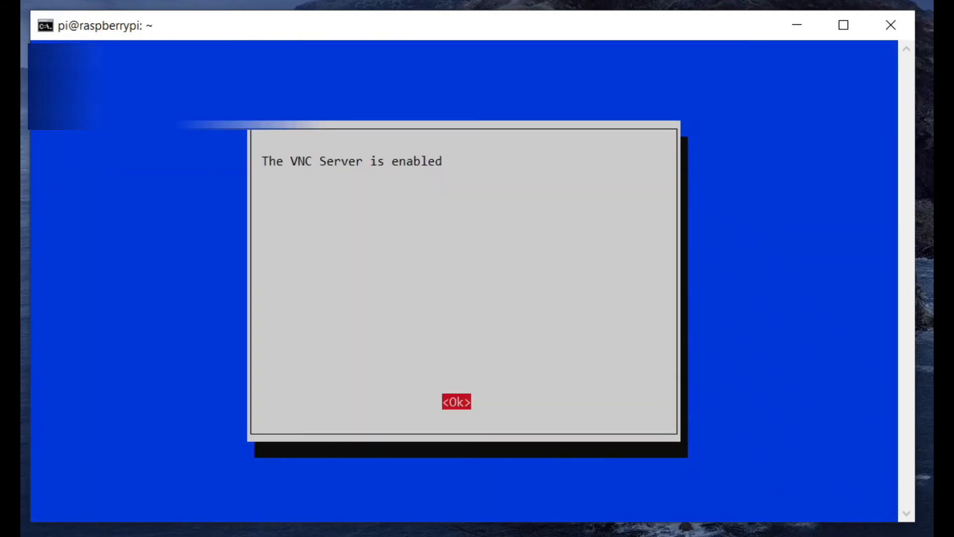
pyautogui.press('Return')
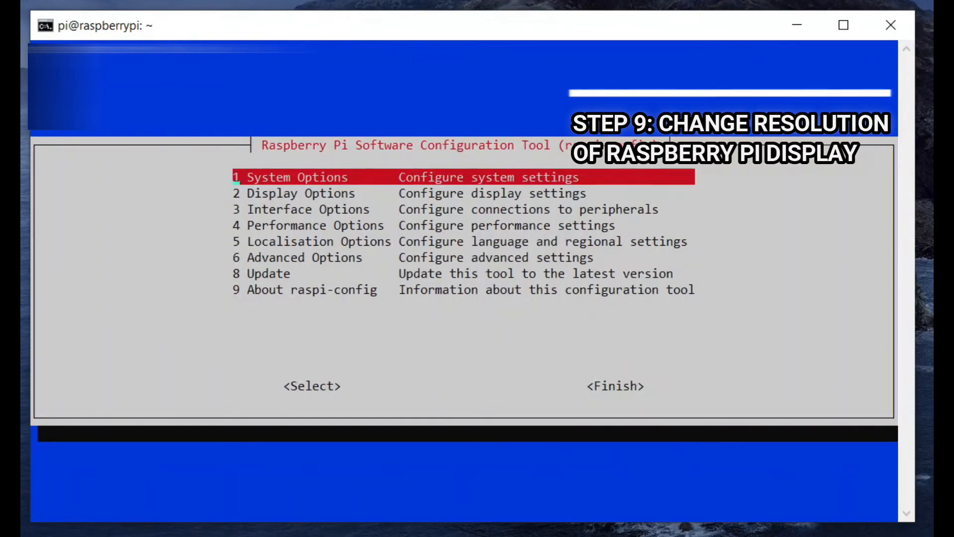
# Set the display resolution under Display Options to DMT Mode 85 1280x720 60Hz 16:9 and confirm.
pyautogui.press('Down')
pyautogui.press('Down')
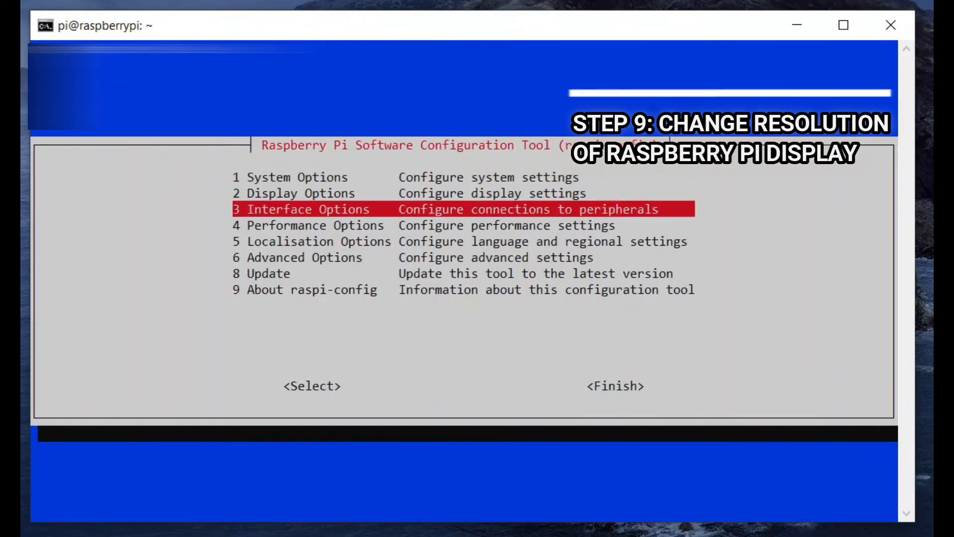
pyautogui.press('Up')
pyautogui.press('Return')
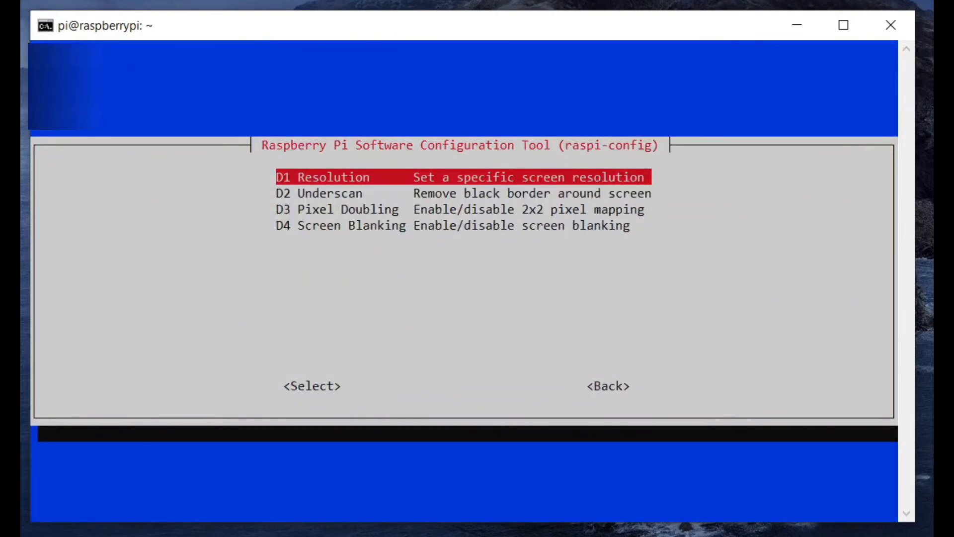
pyautogui.press('Return')
pyautogui.press('Down')
pyautogui.press('Down')
pyautogui.press('Down')
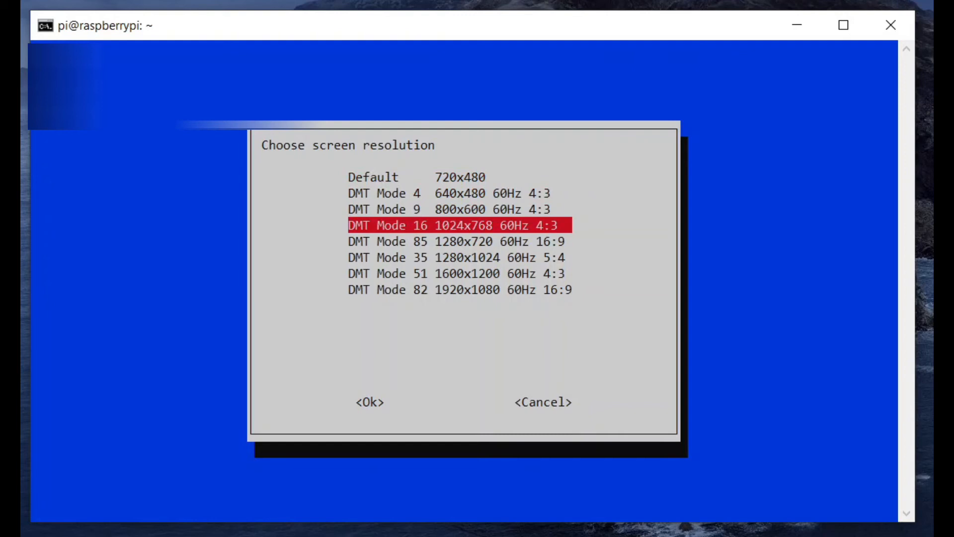
pyautogui.press('Down')
pyautogui.press('Up')
pyautogui.press('Up')
pyautogui.press('Up')
pyautogui.press('Up')
pyautogui.press('Down')
pyautogui.press('Down')
pyautogui.press('Down')
pyautogui.press('Down')
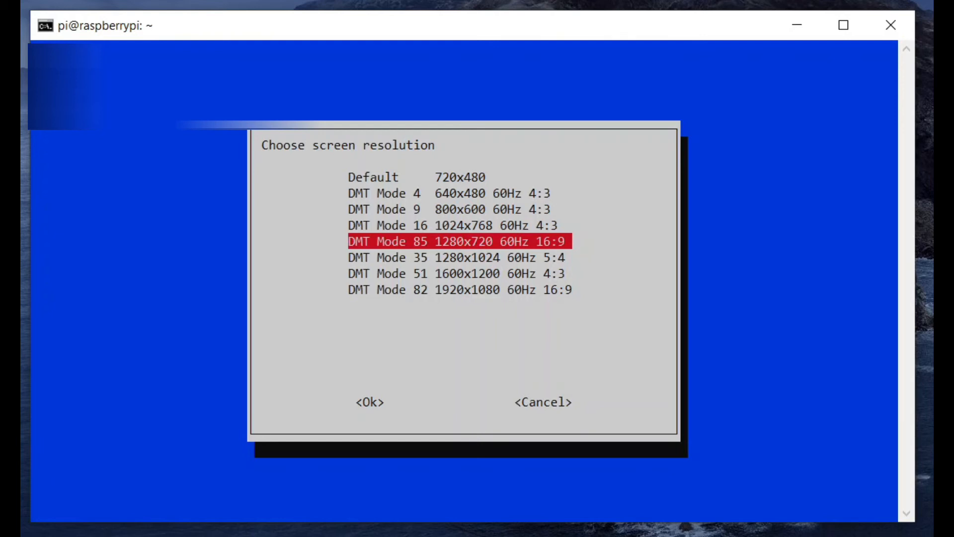
pyautogui.press('Return')
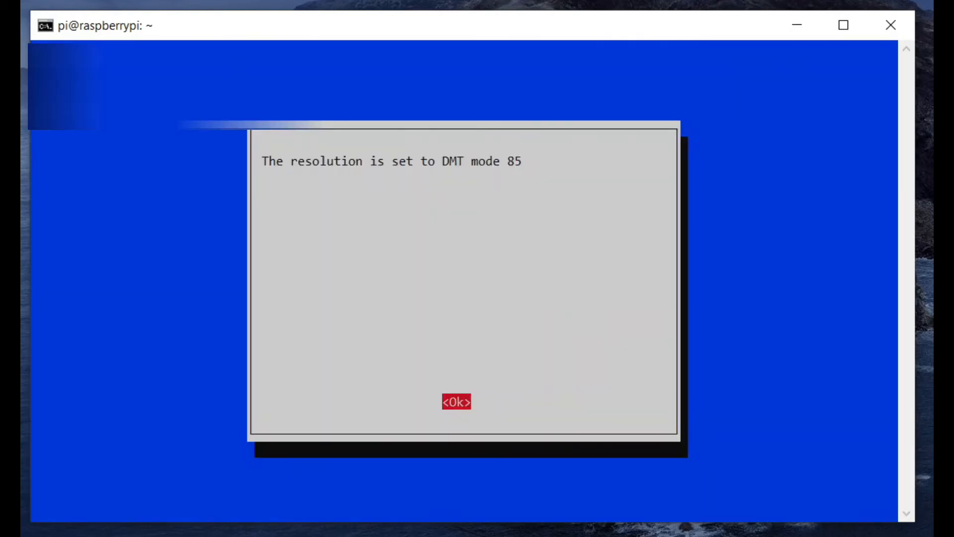
pyautogui.press('Return')
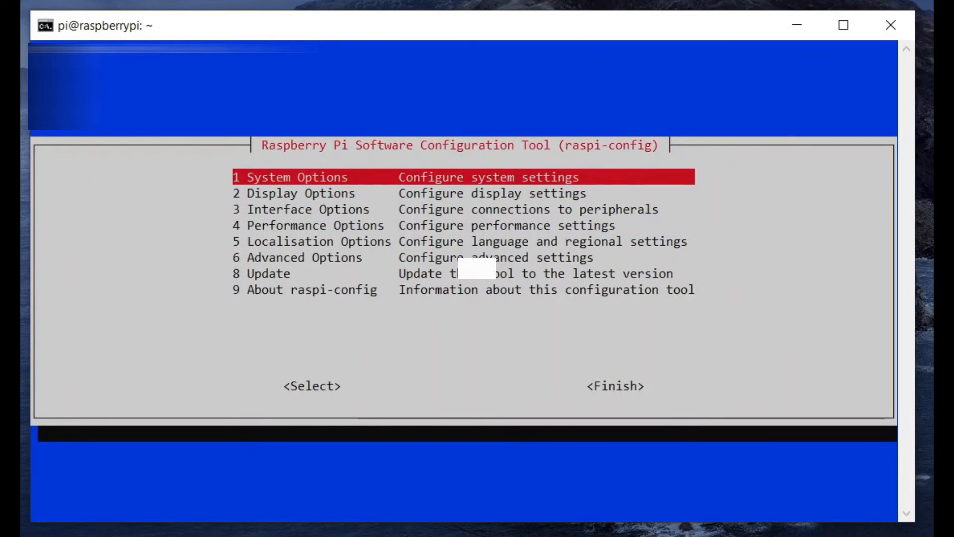
# Search the web for vnc viewer and open the RealVNC VNC Viewer download page.
pyautogui.hotkey('alt', 'Tab')
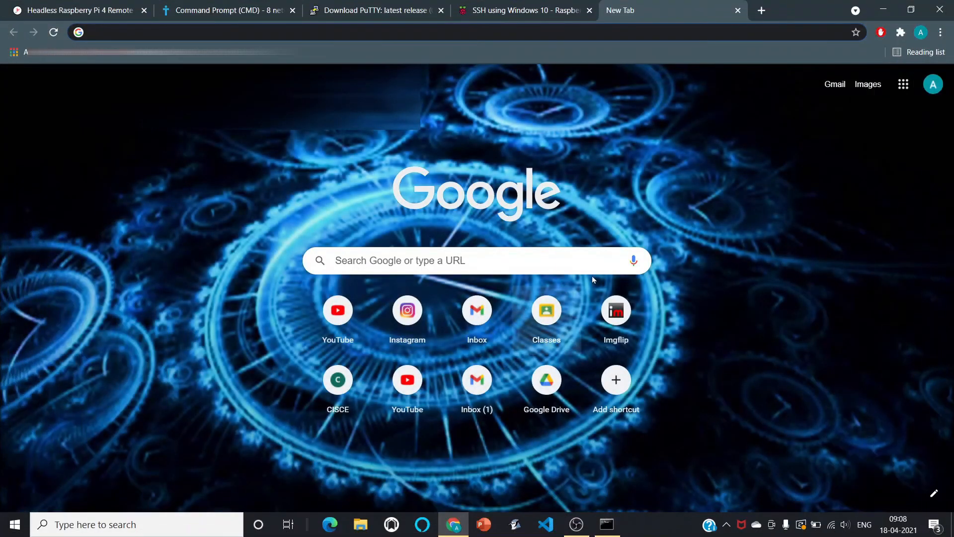
pyautogui.write('vnc vi')
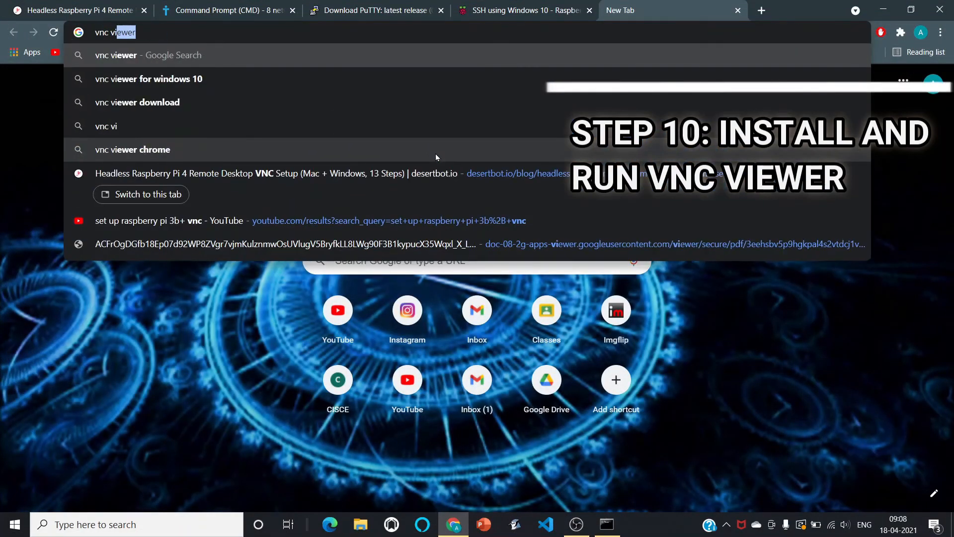
pyautogui.write('ewer')
pyautogui.press('Return')
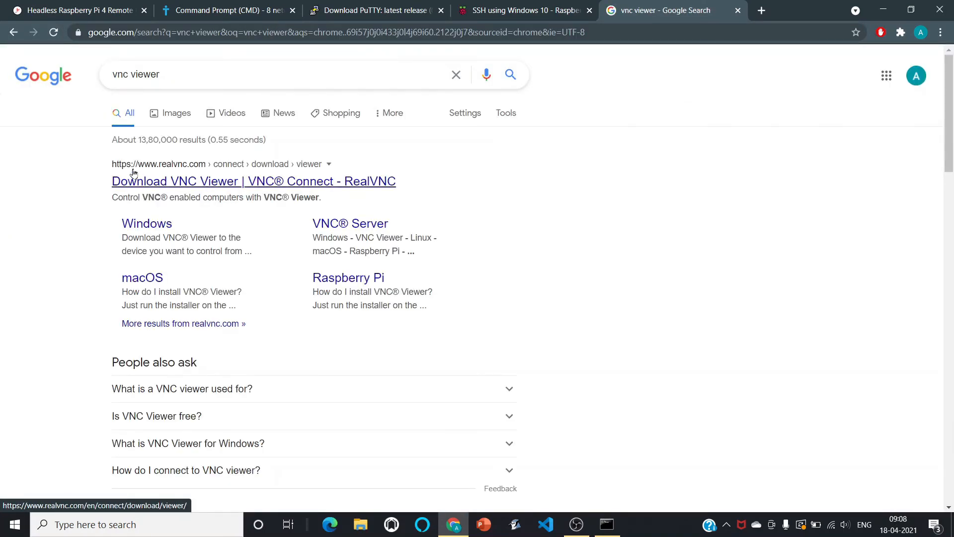
pyautogui.click(206, 171)
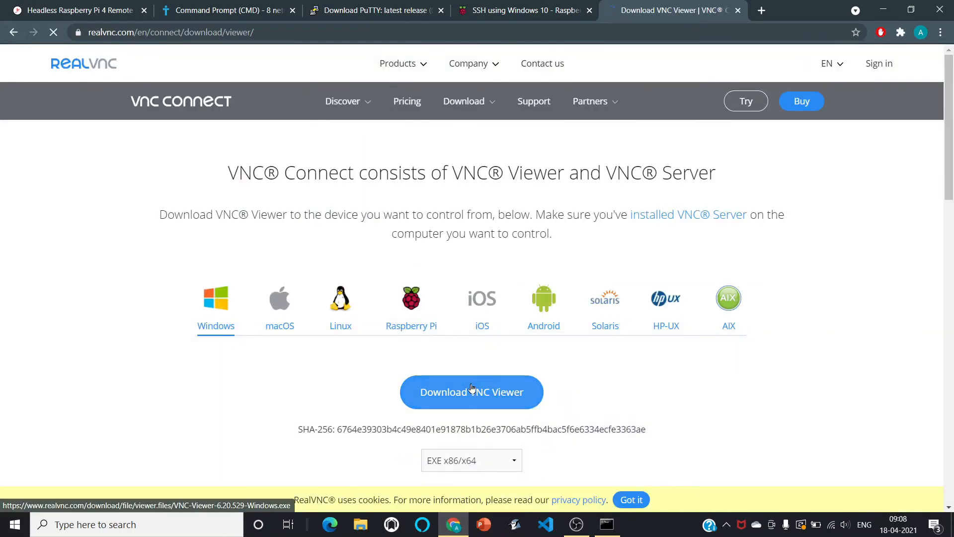
# Download VNC Viewer for Windows and open the downloaded installer.
pyautogui.scroll(-1, 472, 388)
pyautogui.click(464, 351)
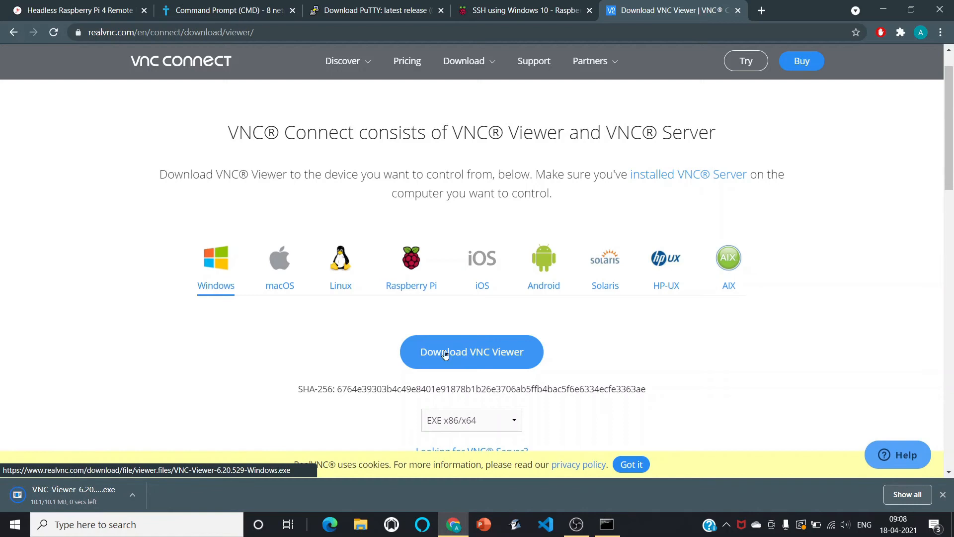
pyautogui.click(106, 498)
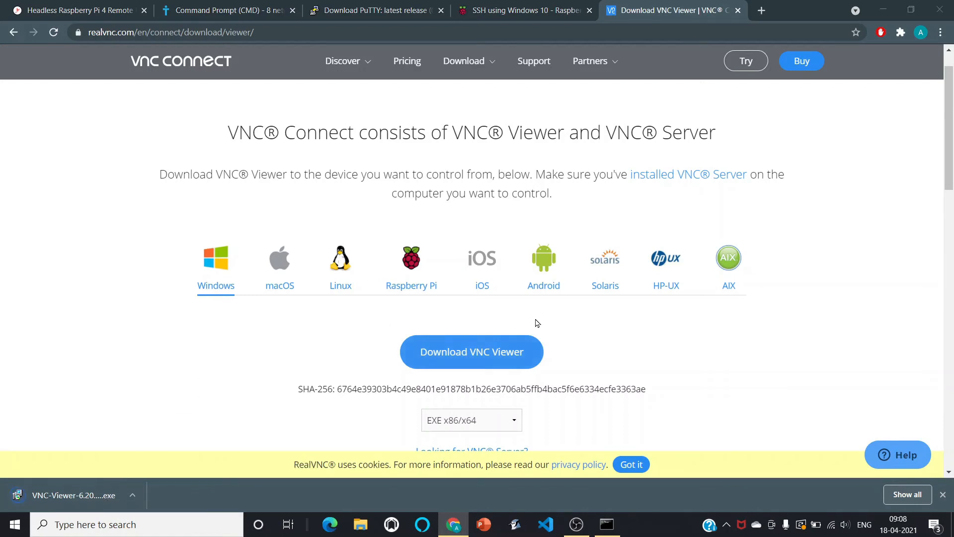
# Open VNC Viewer and connect to the VNC server at 192.168.10.7.
pyautogui.press('super')
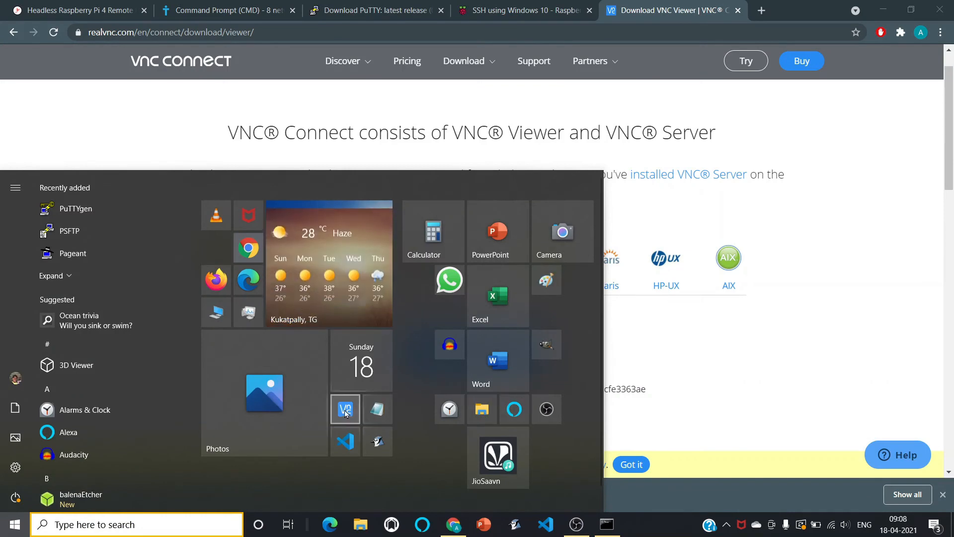
pyautogui.click(757, 323)
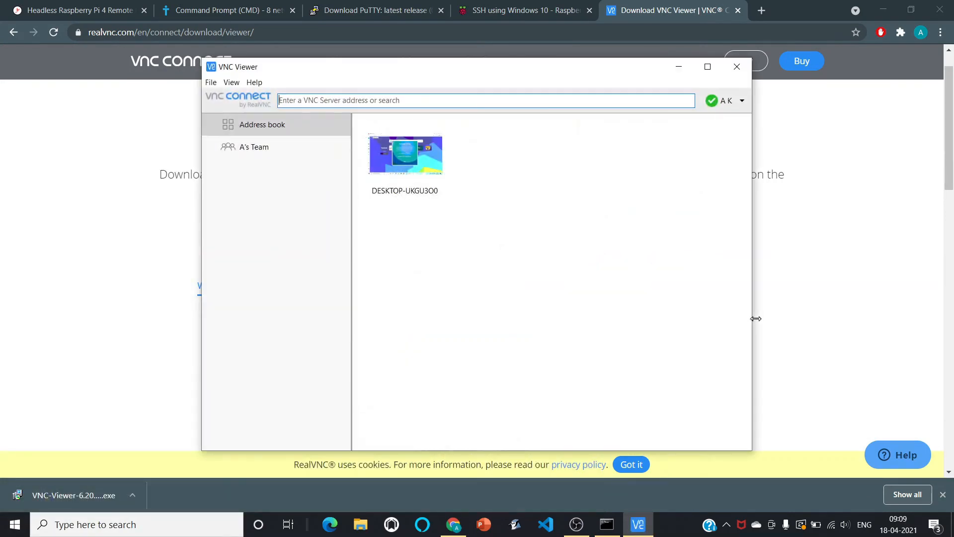
pyautogui.click(500, 105)
pyautogui.write('1')
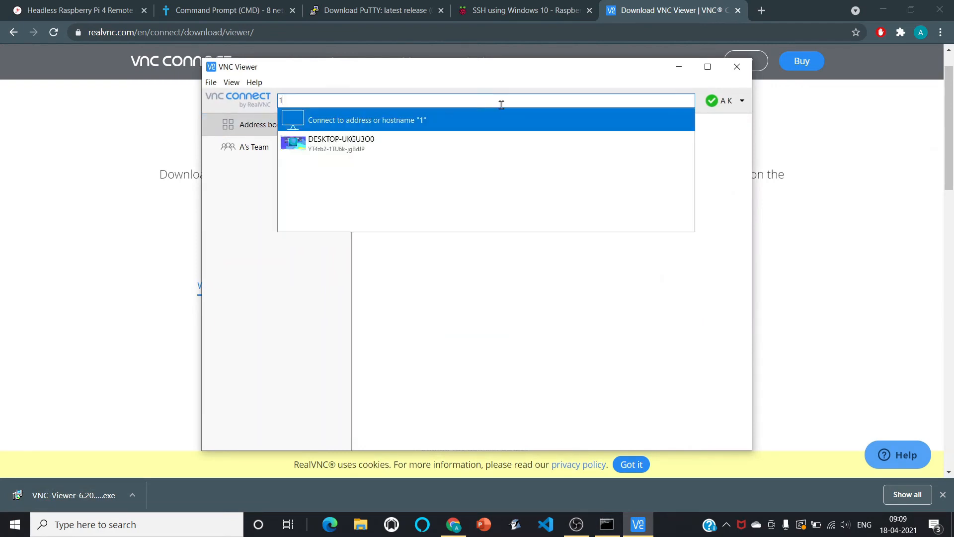
pyautogui.write('92.168.10.7')
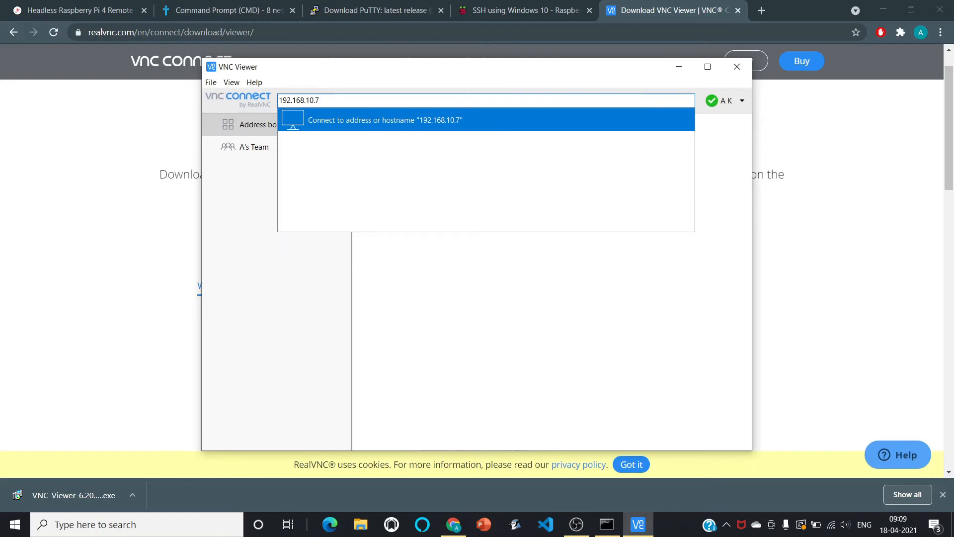
pyautogui.press('Return')
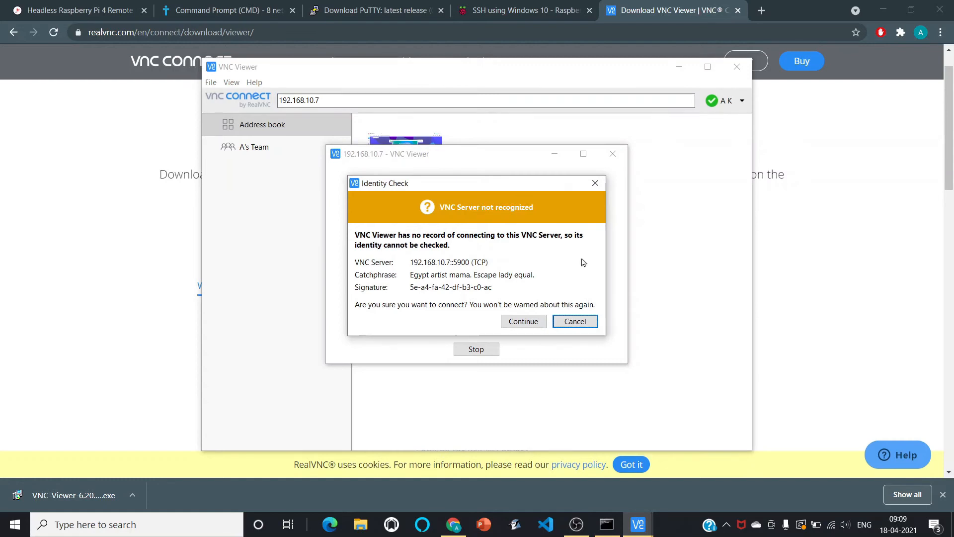
# Accept the unrecognized server identity and authenticate as user pi with the account password, remembering the password.
pyautogui.click(535, 321)
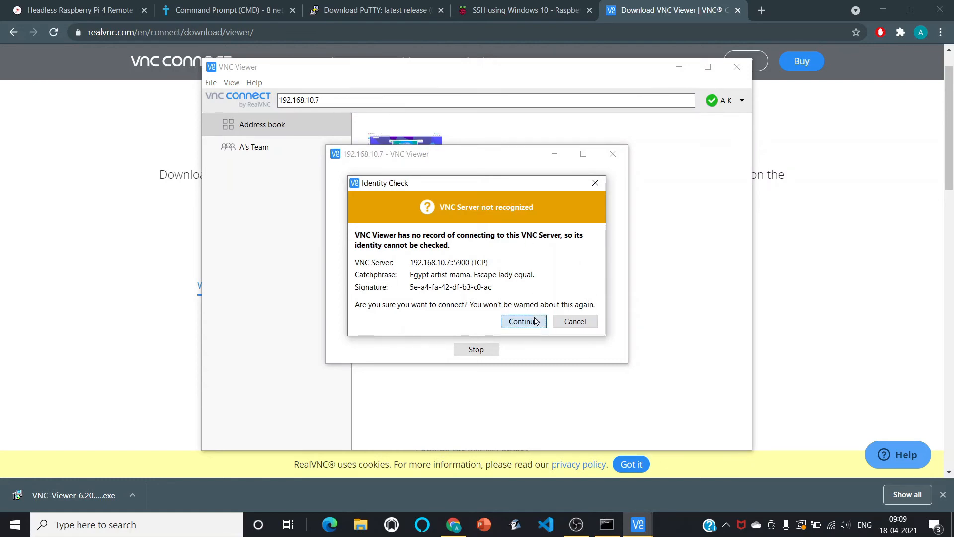
pyautogui.write('pi')
pyautogui.press('Tab')
pyautogui.write('raspberr')
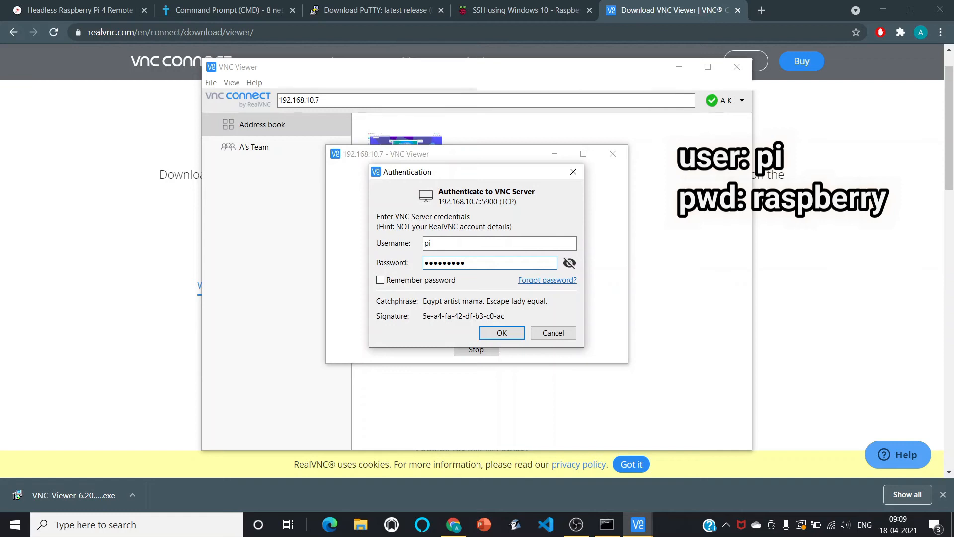
pyautogui.click(569, 262)
pyautogui.click(422, 282)
pyautogui.click(501, 333)
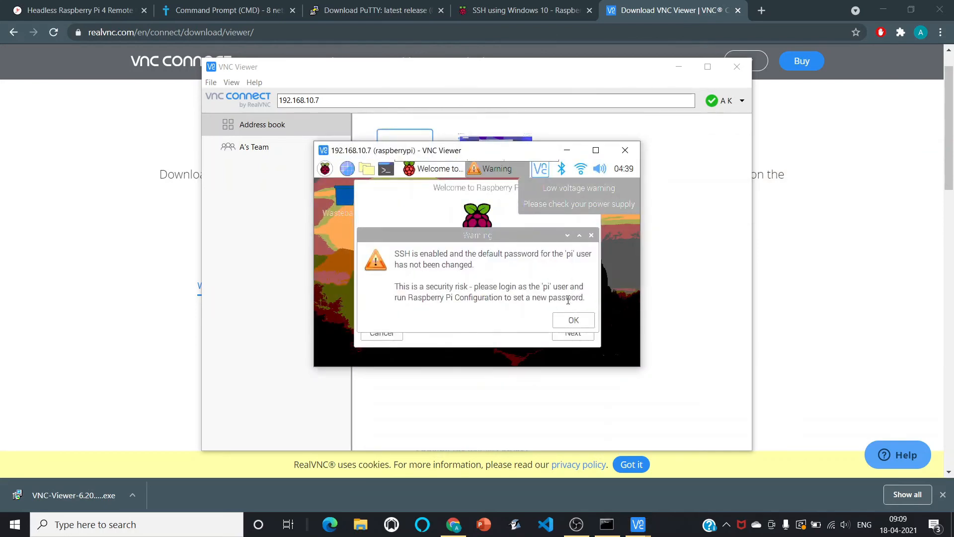
# Dismiss the default-password warning, start the welcome setup wizard and set the country to India.
pyautogui.click(575, 322)
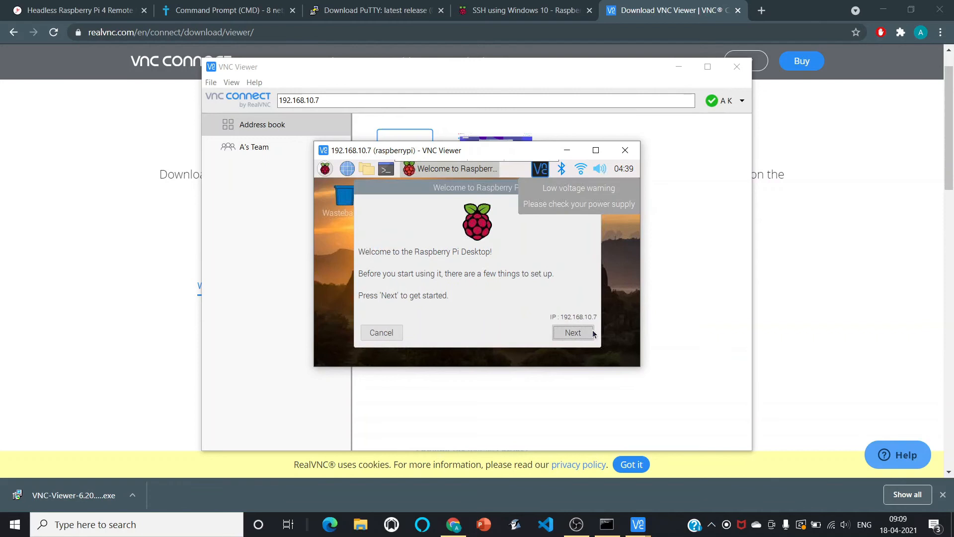
pyautogui.click(585, 336)
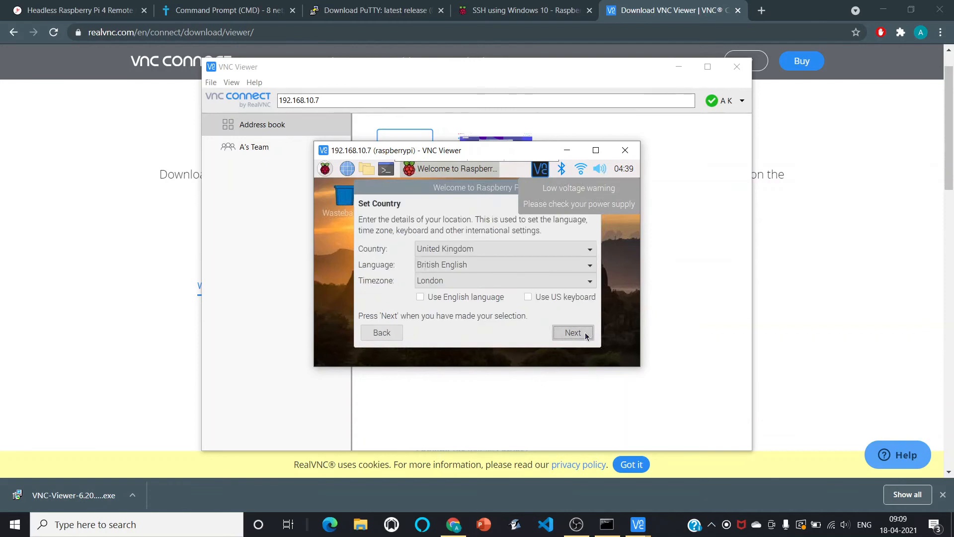
pyautogui.click(448, 250)
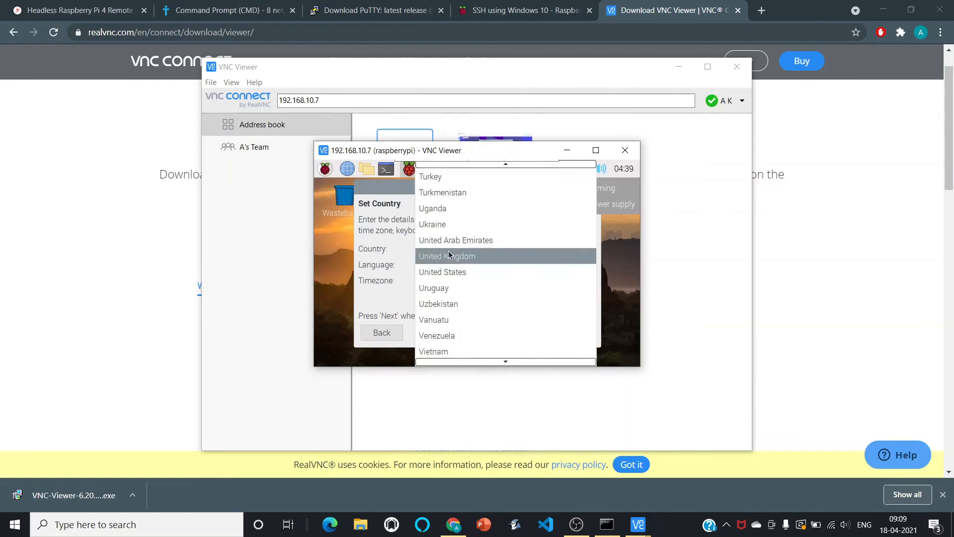
pyautogui.press('Up')
pyautogui.press('Up')
pyautogui.press('Up')
pyautogui.press('Up')
pyautogui.press('Up')
pyautogui.press('Up')
pyautogui.press('Up')
pyautogui.press('Up')
pyautogui.press('Up')
pyautogui.press('Up')
pyautogui.press('Up')
pyautogui.press('Up')
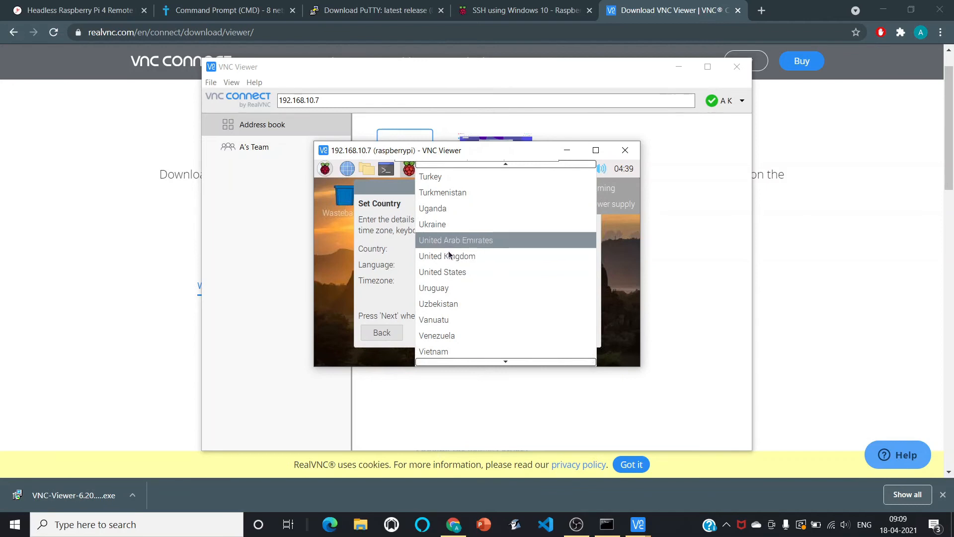
pyautogui.press('Up')
pyautogui.press('Up')
pyautogui.press('Up')
pyautogui.press('Up')
pyautogui.press('Up')
pyautogui.press('Up')
pyautogui.press('Up')
pyautogui.press('Up')
pyautogui.press('Up')
pyautogui.press('Up')
pyautogui.press('Up')
pyautogui.press('Up')
pyautogui.press('Up')
pyautogui.press('Up')
pyautogui.press('Up')
pyautogui.press('Up')
pyautogui.press('Up')
pyautogui.press('Up')
pyautogui.press('Up')
pyautogui.press('Up')
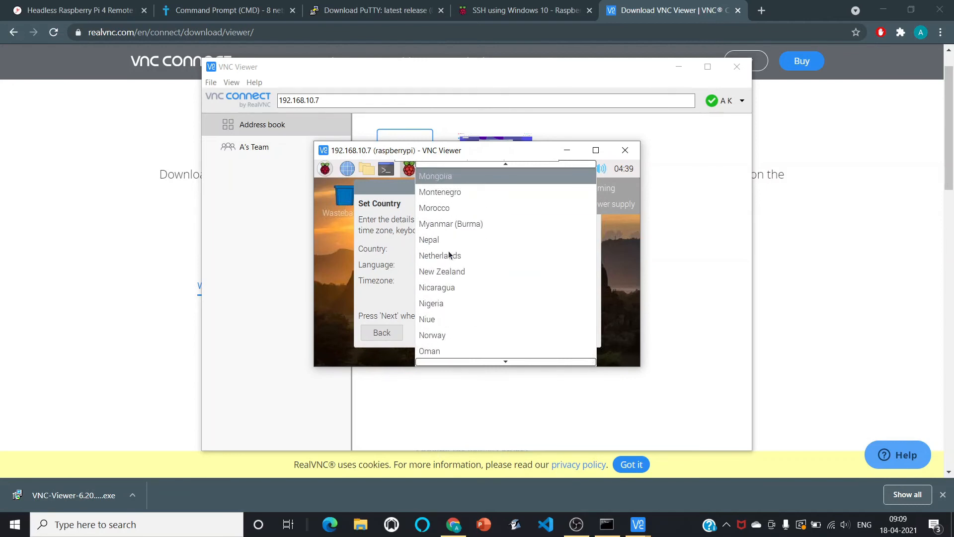
pyautogui.press('Up')
pyautogui.press('Up')
pyautogui.press('Up')
pyautogui.press('Up')
pyautogui.press('Up')
pyautogui.press('Up')
pyautogui.press('Up')
pyautogui.press('Up')
pyautogui.press('Up')
pyautogui.press('Up')
pyautogui.press('Up')
pyautogui.press('Up')
pyautogui.press('Up')
pyautogui.press('Up')
pyautogui.press('Up')
pyautogui.press('Up')
pyautogui.press('Up')
pyautogui.press('Up')
pyautogui.press('Up')
pyautogui.press('Up')
pyautogui.press('Down')
pyautogui.press('Down')
pyautogui.press('Down')
pyautogui.press('Down')
pyautogui.press('Down')
pyautogui.press('Down')
pyautogui.press('Down')
pyautogui.press('Down')
pyautogui.press('Down')
pyautogui.press('Down')
pyautogui.press('Down')
pyautogui.press('Down')
pyautogui.press('Down')
pyautogui.press('Down')
pyautogui.press('Down')
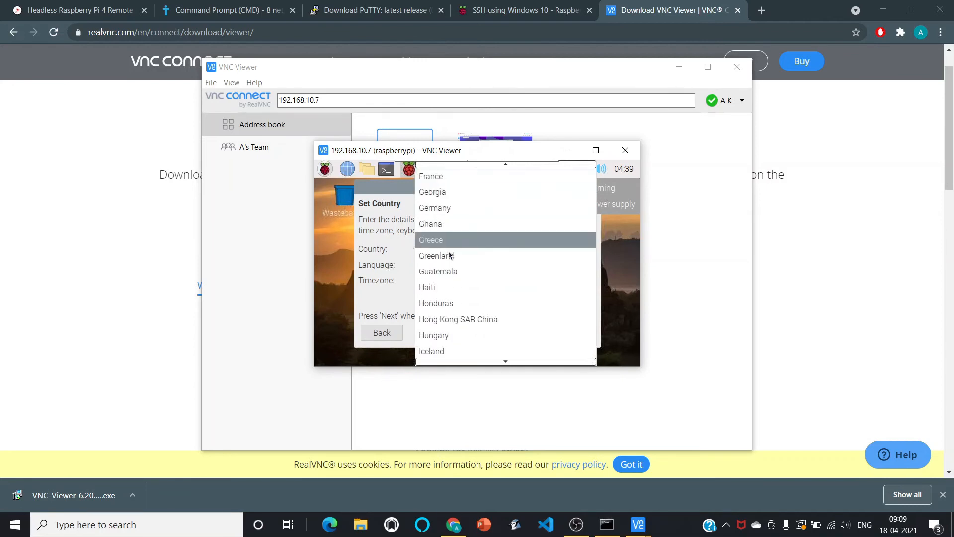
pyautogui.press('Up')
pyautogui.press('Up')
pyautogui.press('Up')
pyautogui.press('Up')
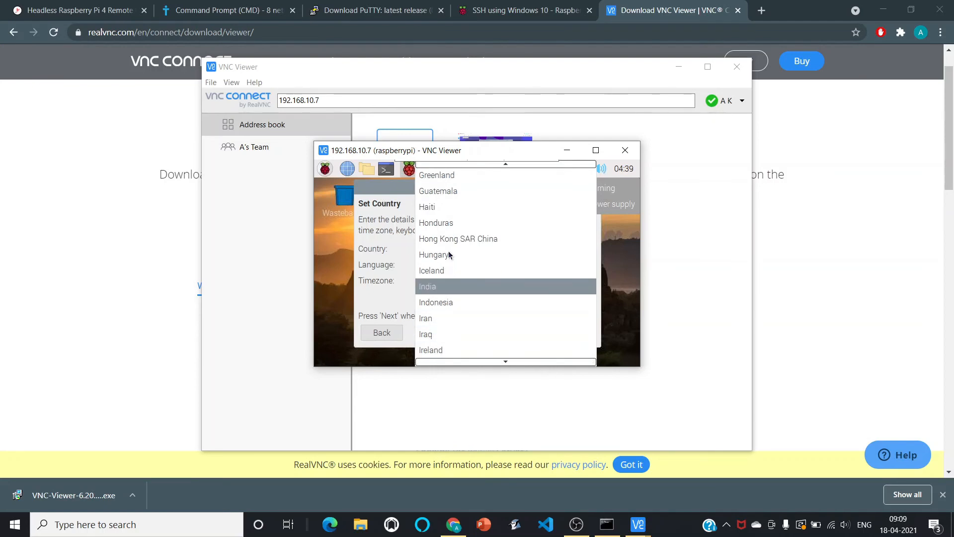
pyautogui.press('Return')
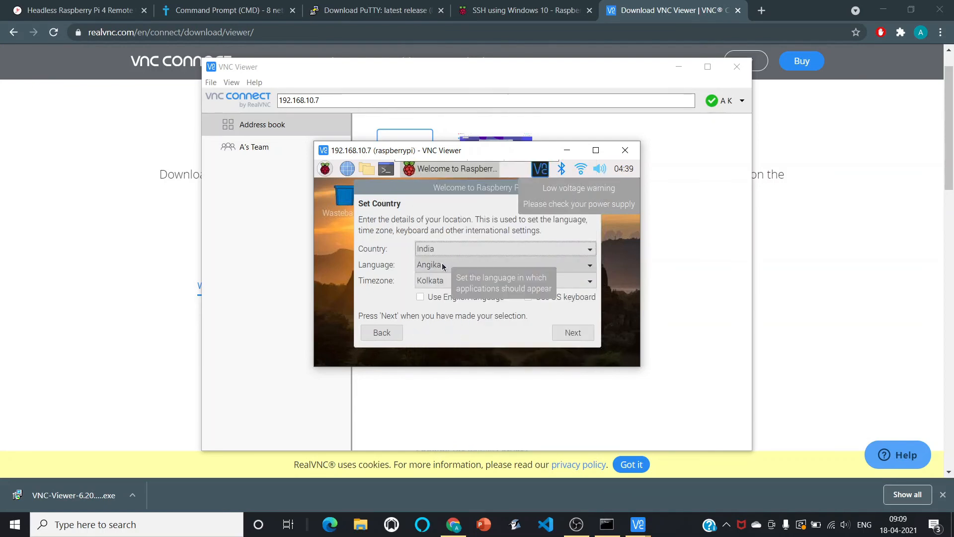
# Set the setup wizard's language to English.
pyautogui.click(444, 264)
pyautogui.press('Down')
pyautogui.press('Down')
pyautogui.press('Down')
pyautogui.press('Down')
pyautogui.press('Down')
pyautogui.press('Down')
pyautogui.press('Down')
pyautogui.press('Down')
pyautogui.press('Down')
pyautogui.press('Down')
pyautogui.press('Down')
pyautogui.press('Down')
pyautogui.press('Down')
pyautogui.press('Down')
pyautogui.press('Down')
pyautogui.press('Down')
pyautogui.press('Down')
pyautogui.press('Down')
pyautogui.press('Down')
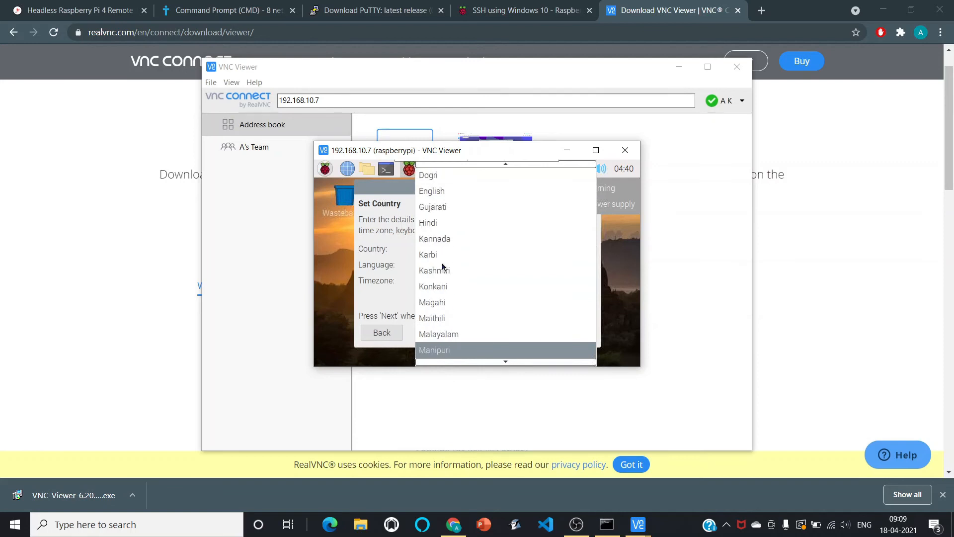
pyautogui.press('Up')
pyautogui.press('Up')
pyautogui.press('Up')
pyautogui.press('Up')
pyautogui.press('Up')
pyautogui.press('Up')
pyautogui.press('Up')
pyautogui.press('Up')
pyautogui.press('Up')
pyautogui.press('Up')
pyautogui.press('Up')
pyautogui.press('Up')
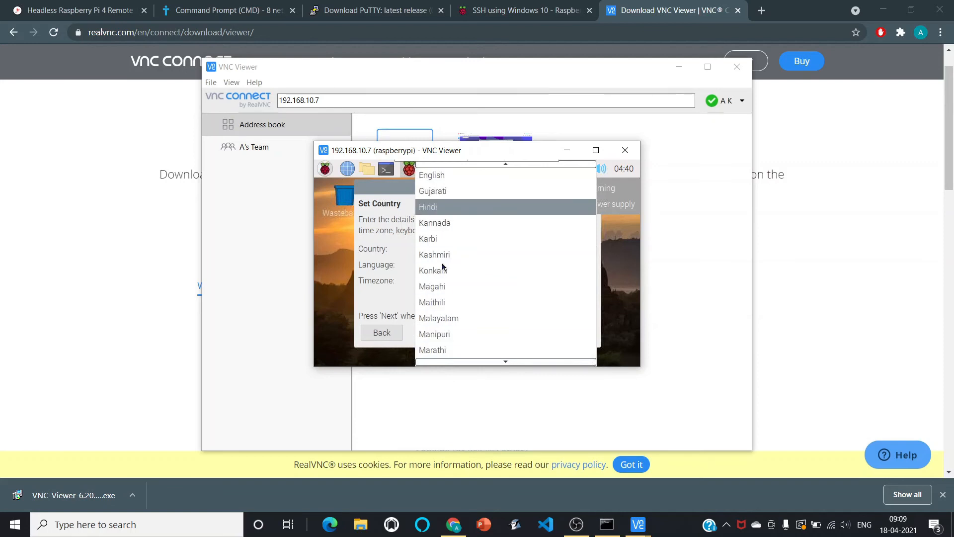
pyautogui.press('Down')
pyautogui.press('Return')
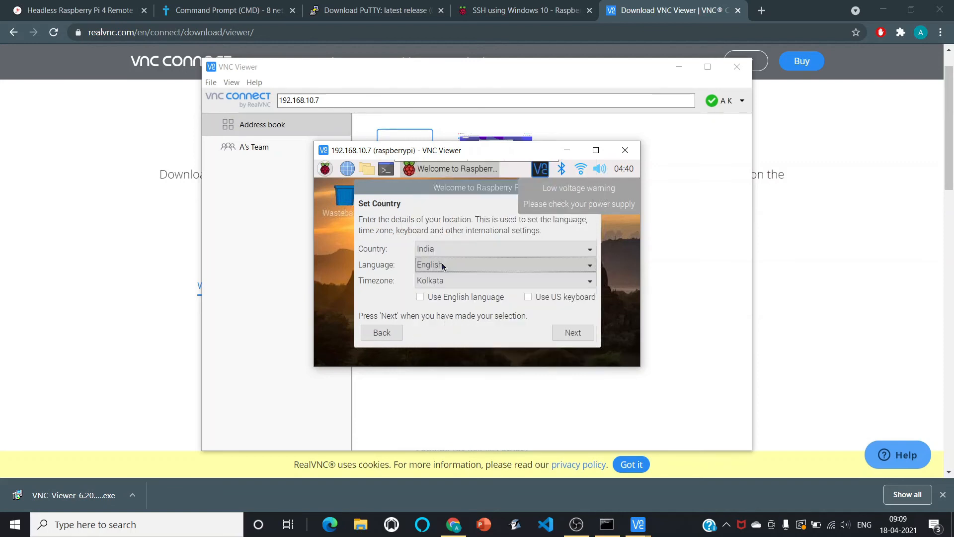
# Keep the Kolkata timezone, tick Use English language and Use US keyboard, and continue.
pyautogui.click(467, 285)
pyautogui.click(467, 284)
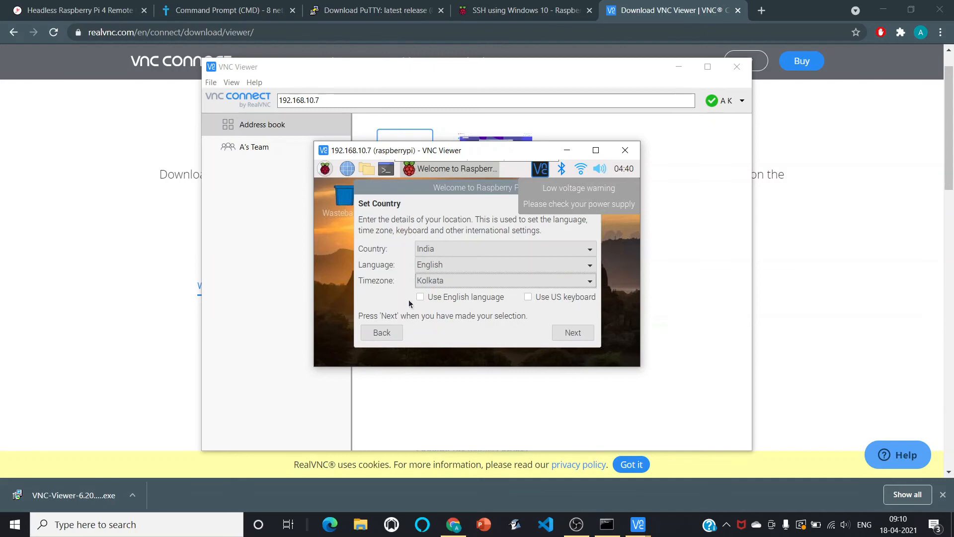
pyautogui.click(441, 300)
pyautogui.click(528, 298)
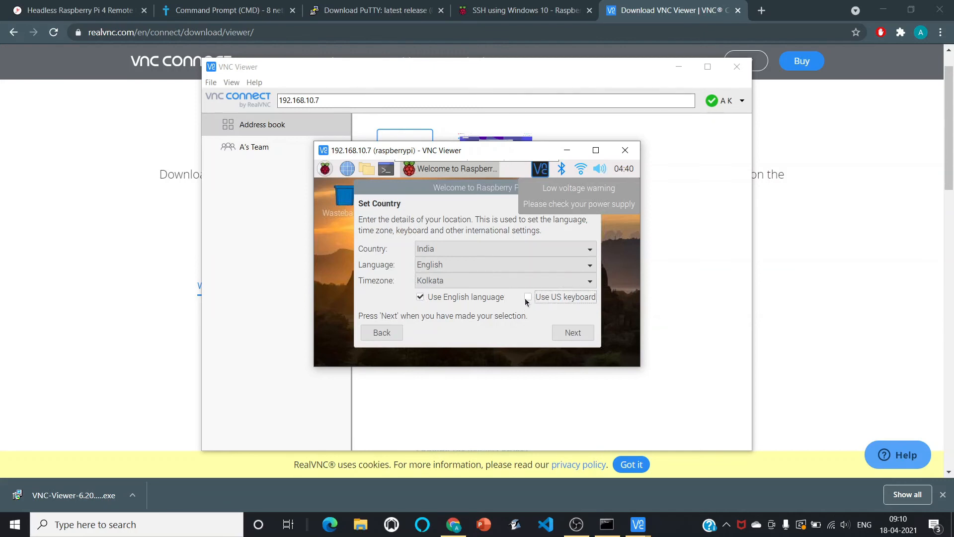
pyautogui.click(584, 338)
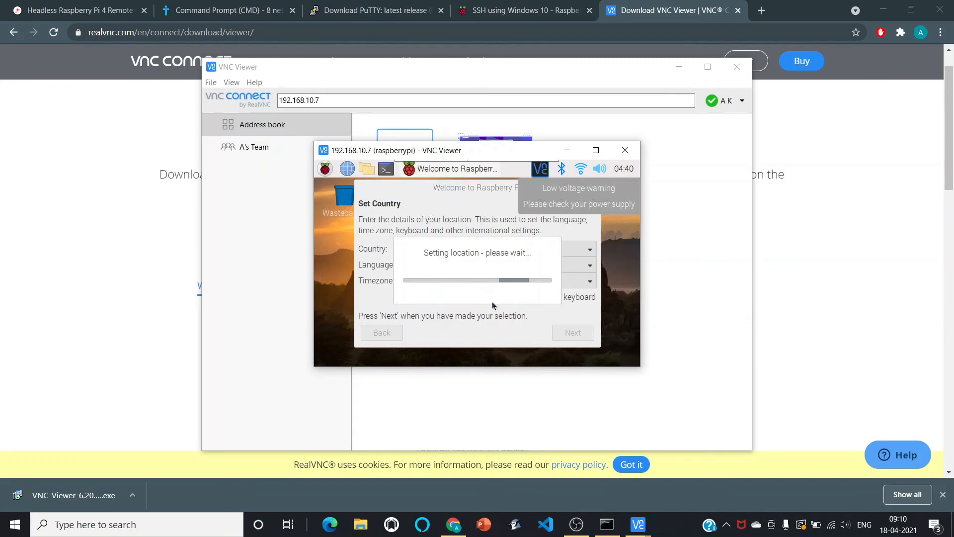
# Enlarge the VNC window and set and confirm a new password for the pi user account.
pyautogui.moveTo(640, 366); pyautogui.dragTo(787, 450)
pyautogui.moveTo(786, 449); pyautogui.dragTo(801, 485)
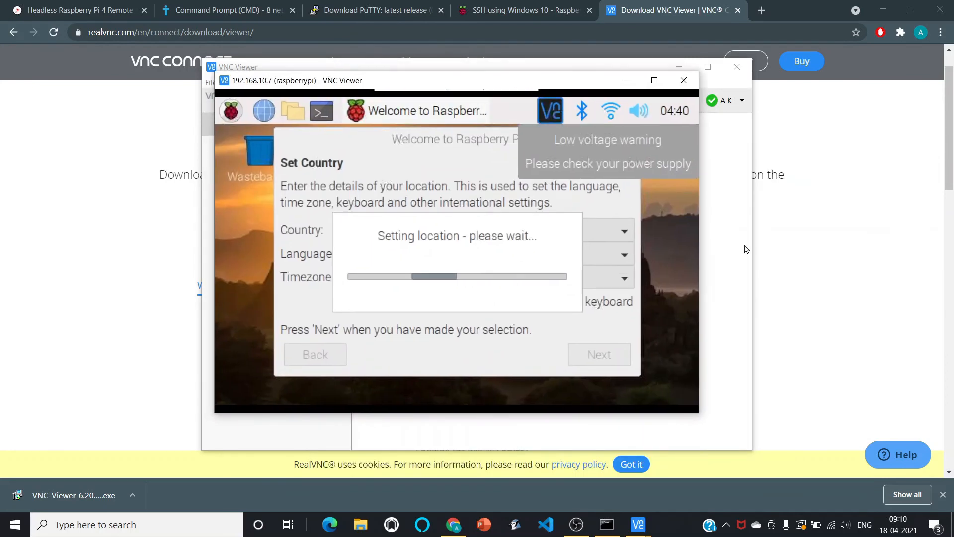
pyautogui.click(512, 241)
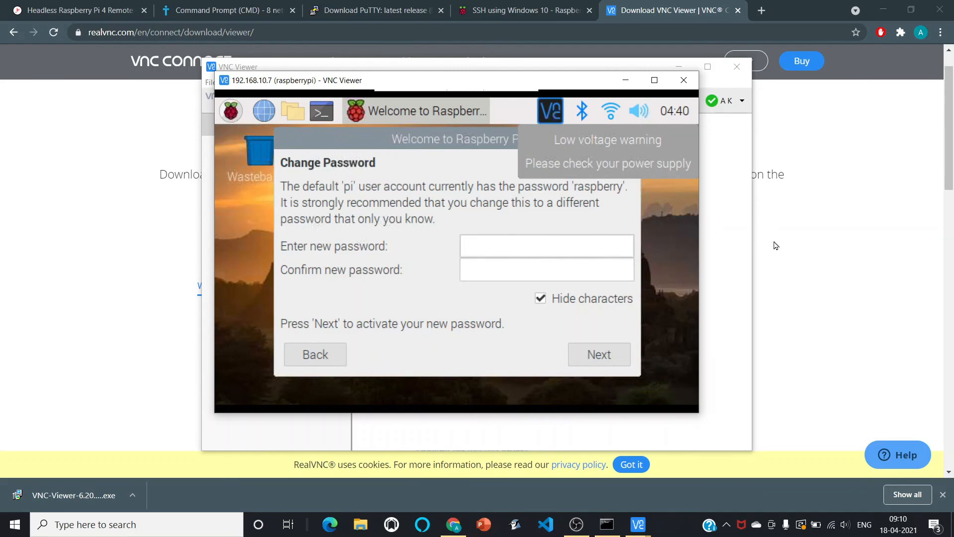
pyautogui.write('••')
pyautogui.press('Tab')
pyautogui.write('••')
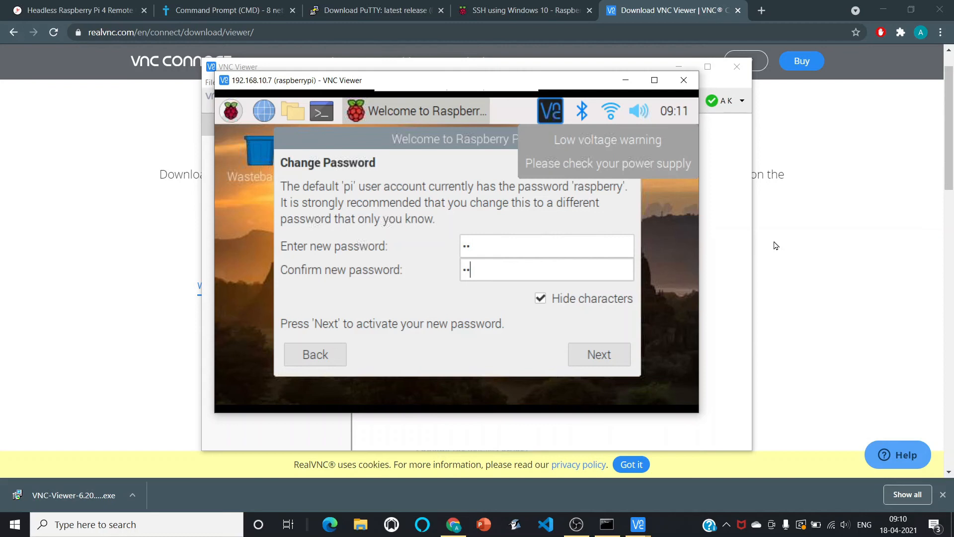
pyautogui.press('Return')
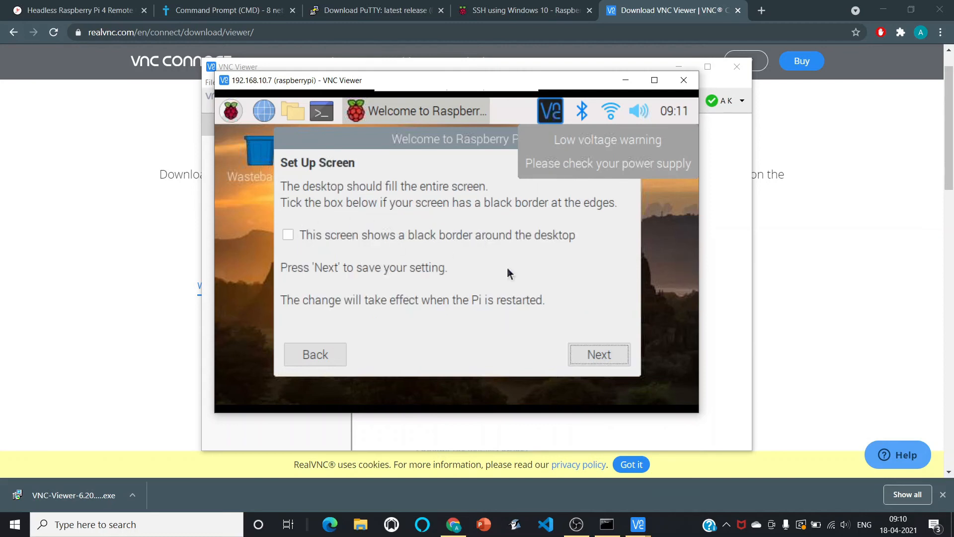
# Tick the black-border screen option, continue, and skip the Wi-Fi network selection.
pyautogui.click(522, 236)
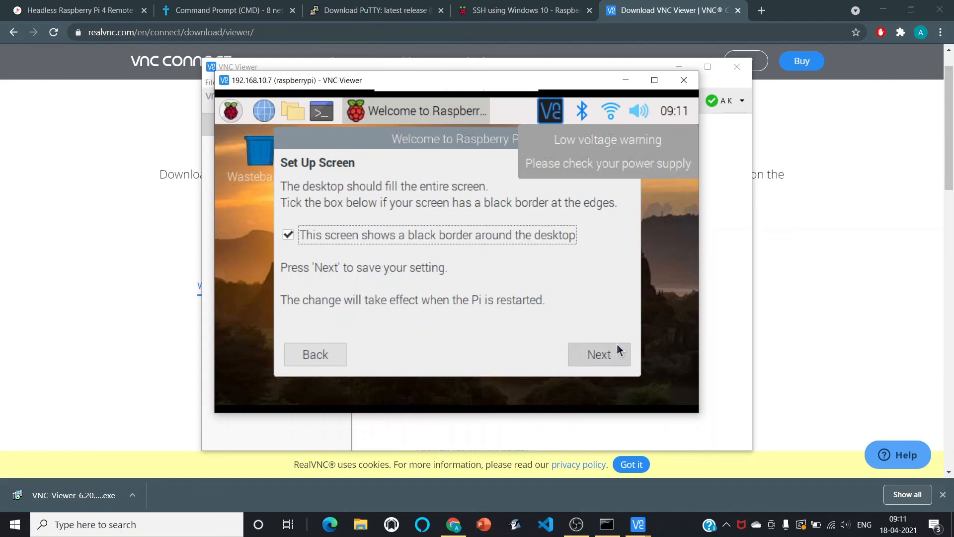
pyautogui.click(598, 354)
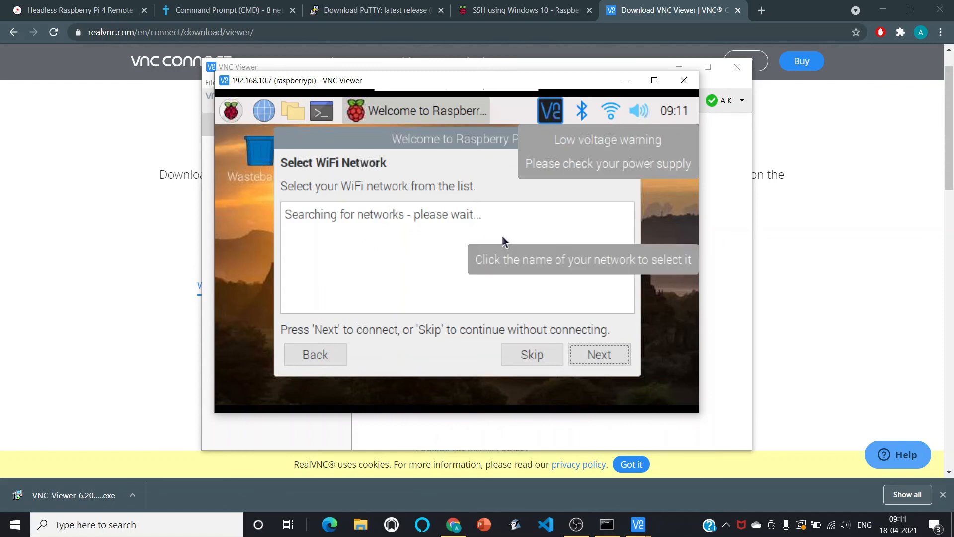
pyautogui.click(531, 354)
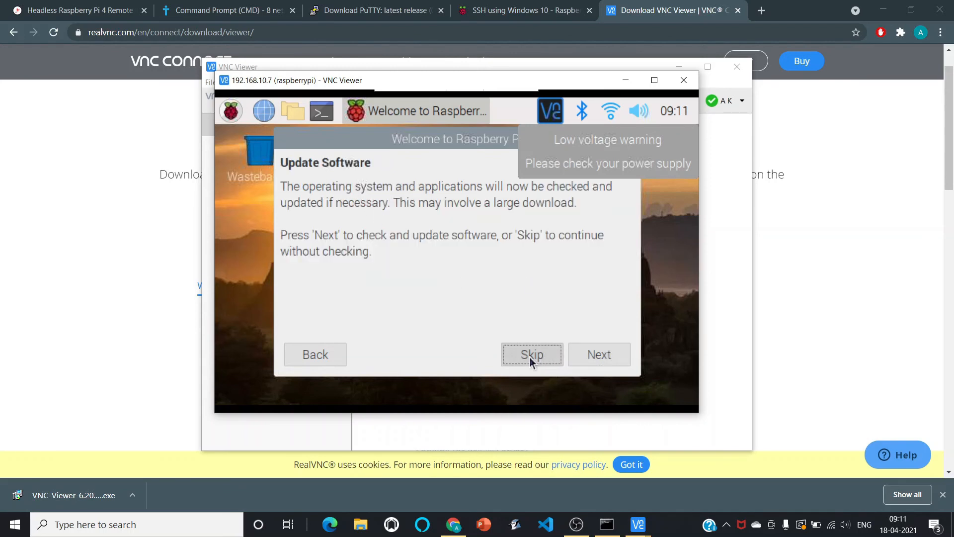
# Skip the software update check and restart the Raspberry Pi from the setup wizard.
pyautogui.click(529, 356)
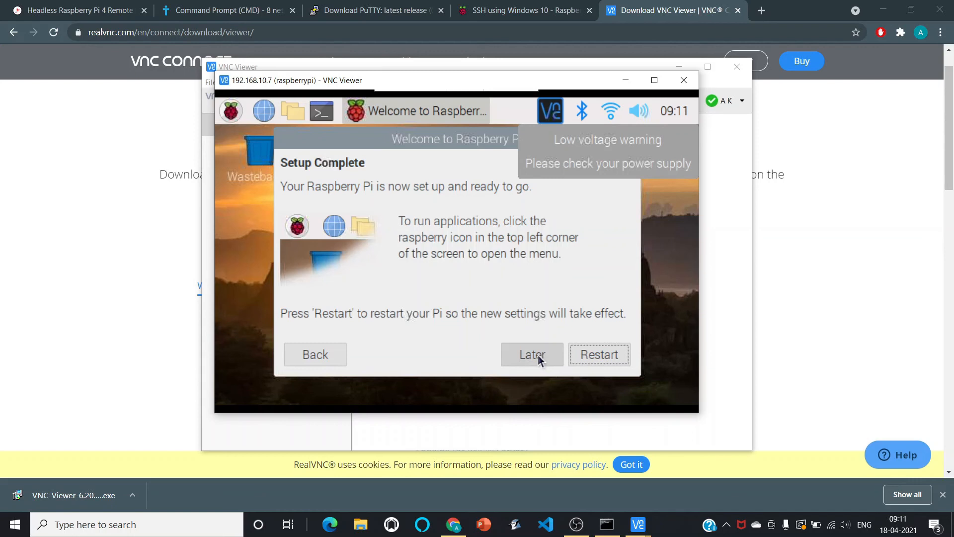
pyautogui.click(594, 355)
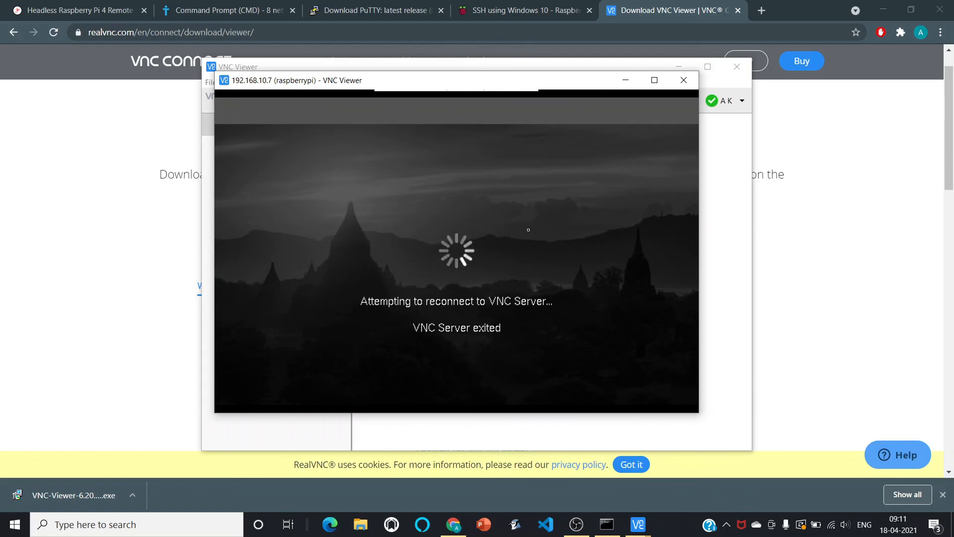
# Close the dropped viewer session, reconnect to 192.168.10.7, and enter the pi account password at the VNC authentication prompt.
pyautogui.click(685, 81)
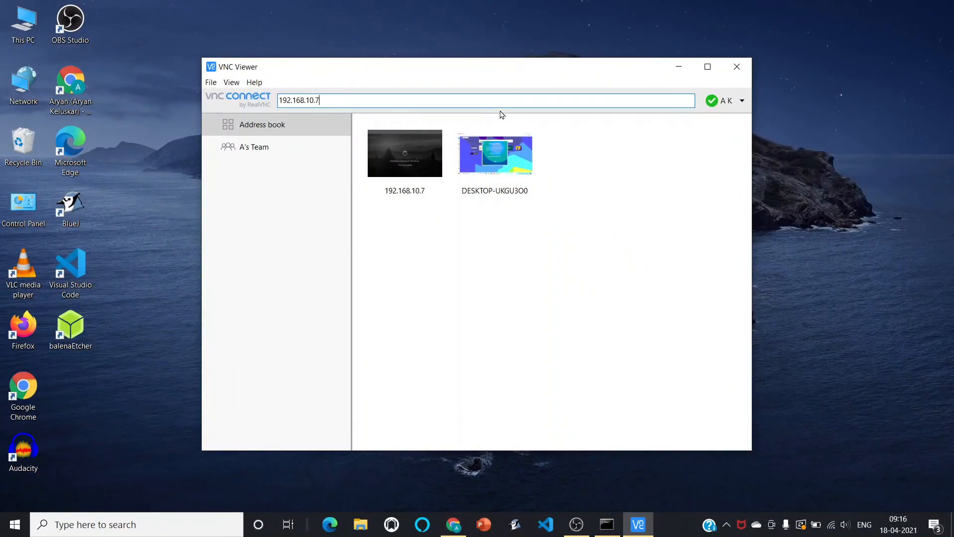
pyautogui.press('BackSpace')
pyautogui.write('7')
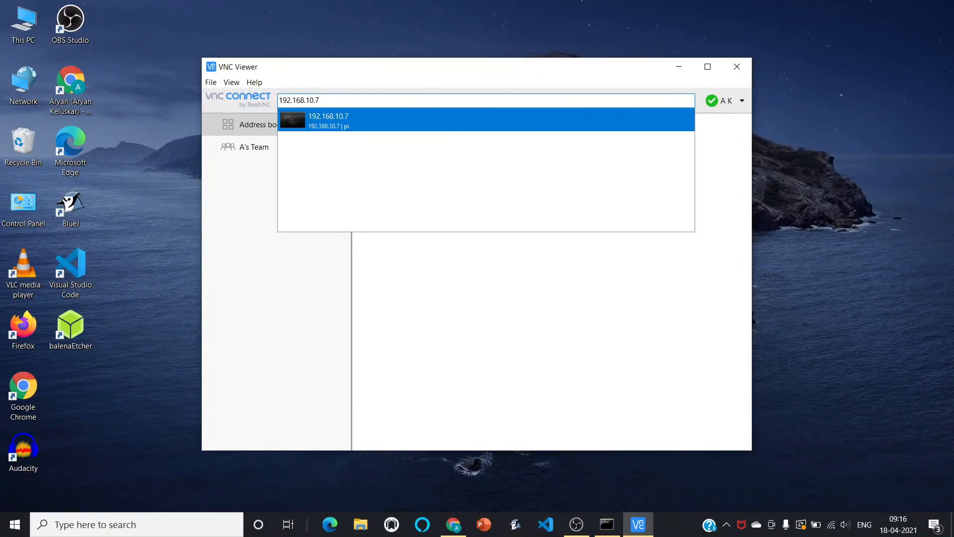
pyautogui.press('Return')
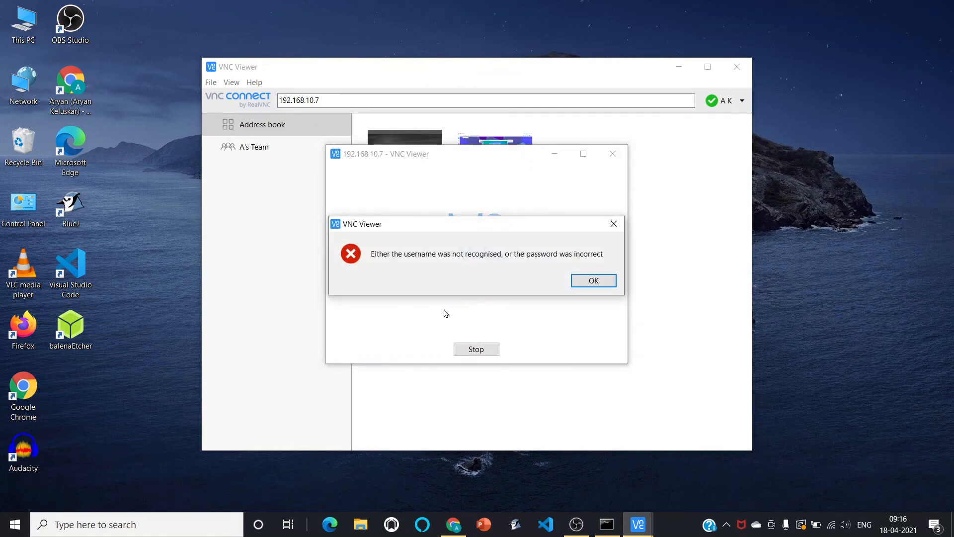
pyautogui.click(594, 280)
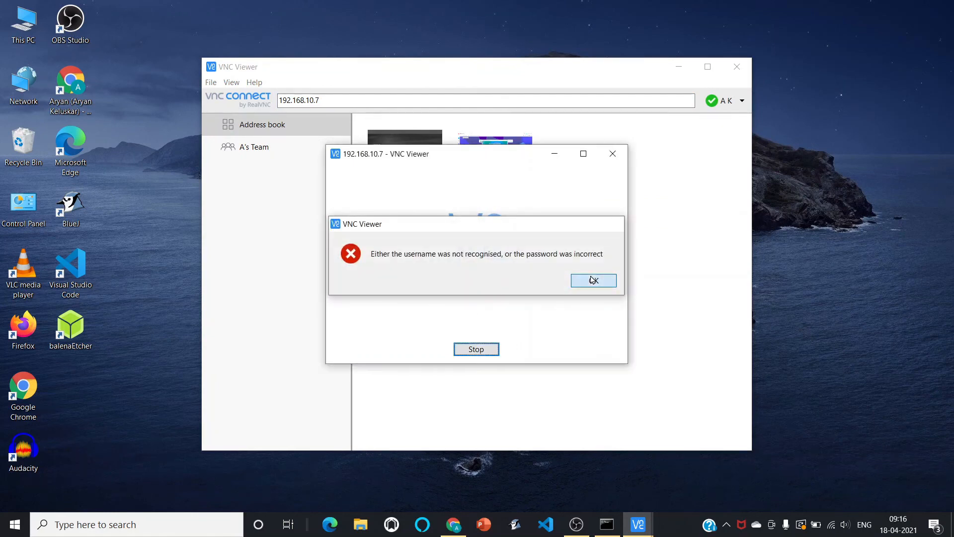
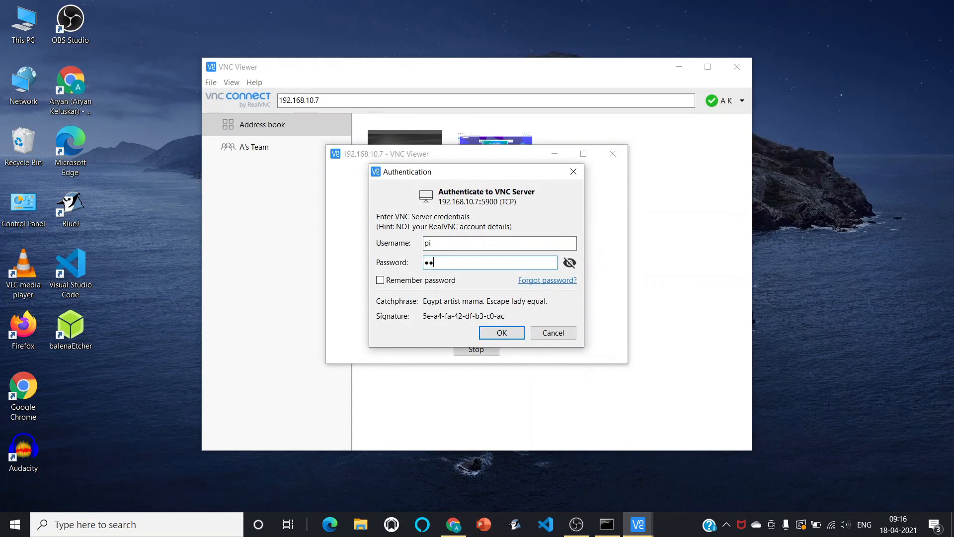
pyautogui.press('Return')
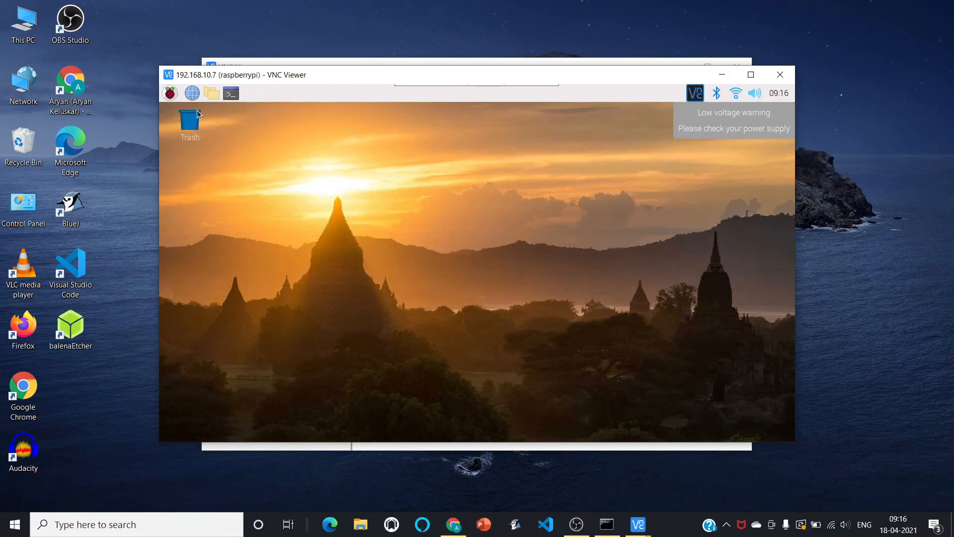
# Open the Raspberry Pi main menu and its Programming submenu on the remote desktop.
pyautogui.click(170, 93)
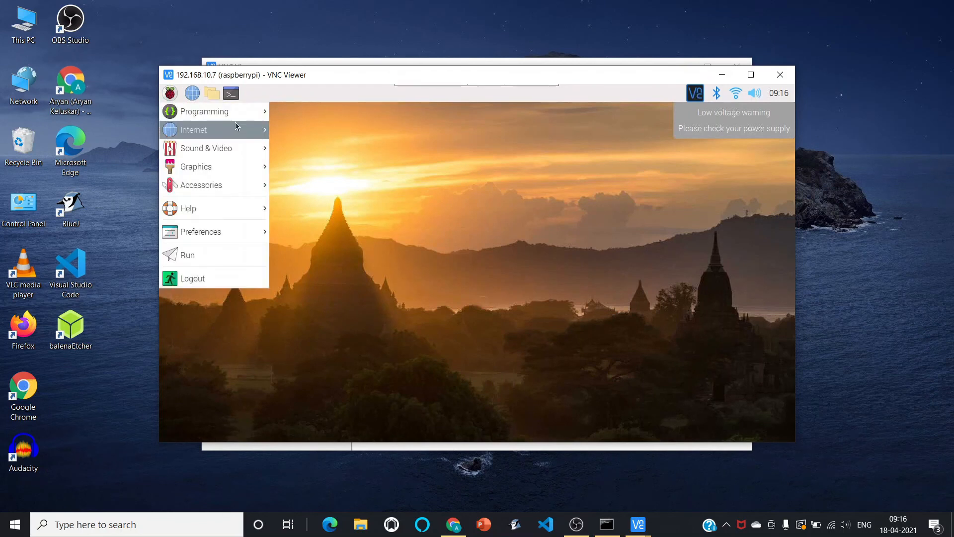
pyautogui.moveTo(246, 117)
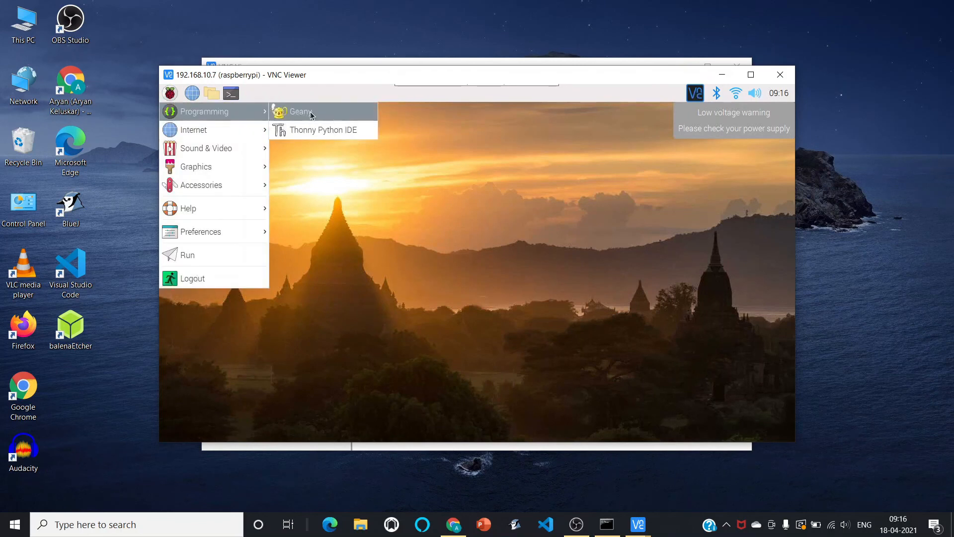